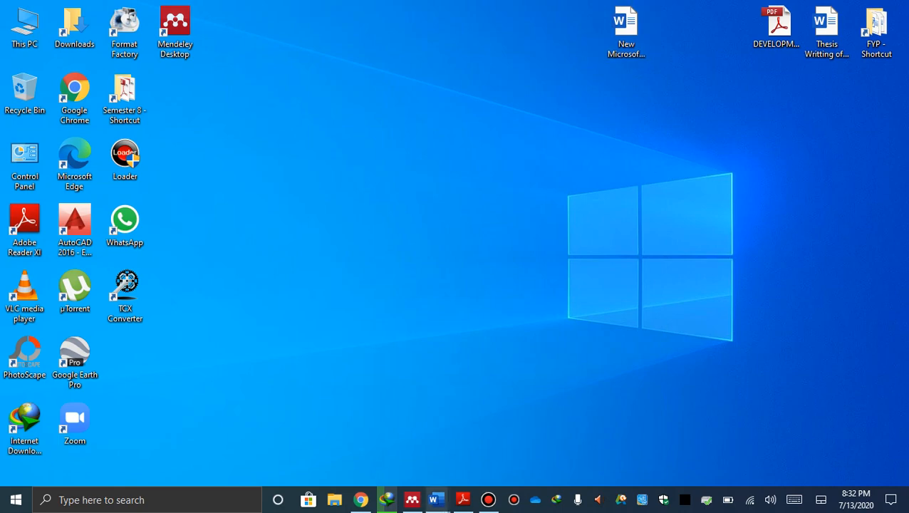
# Review the Add-ins page of the Word Options, including the types of add-ins that can be managed, and close the options
pyautogui.click(436, 499)
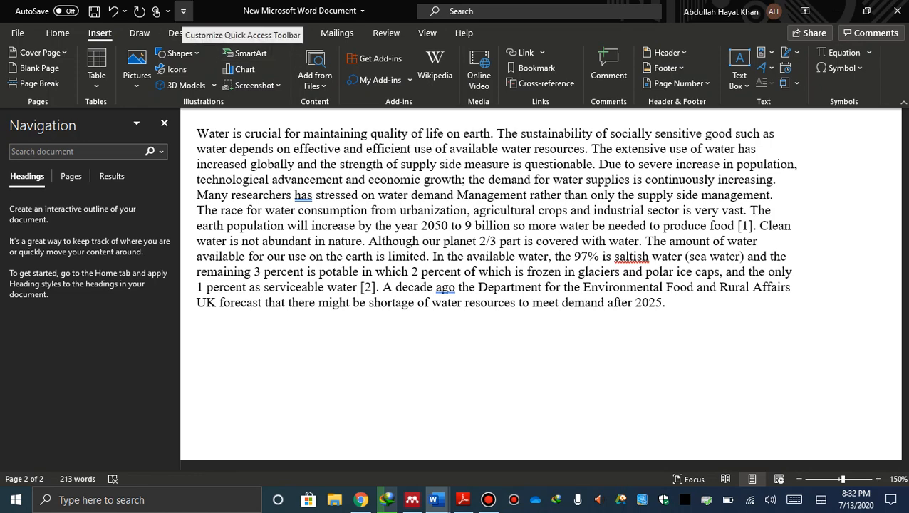
pyautogui.click(183, 11)
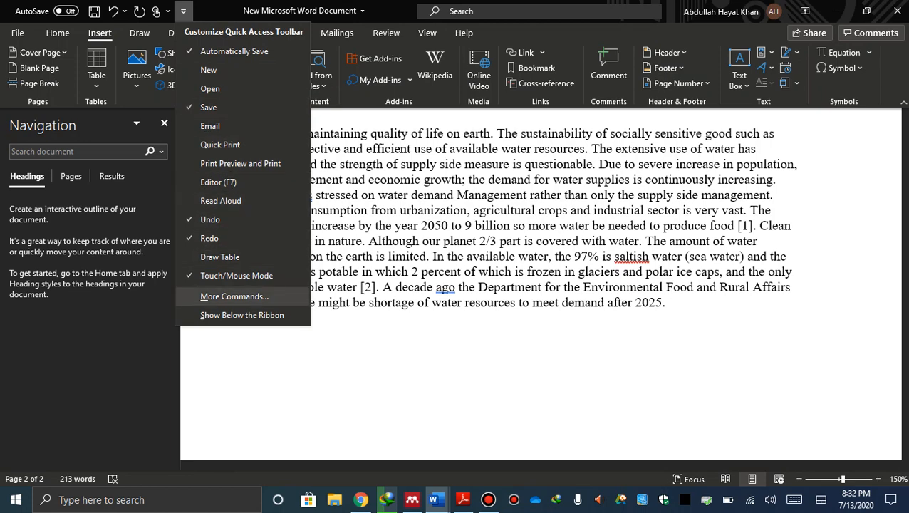
pyautogui.click(234, 296)
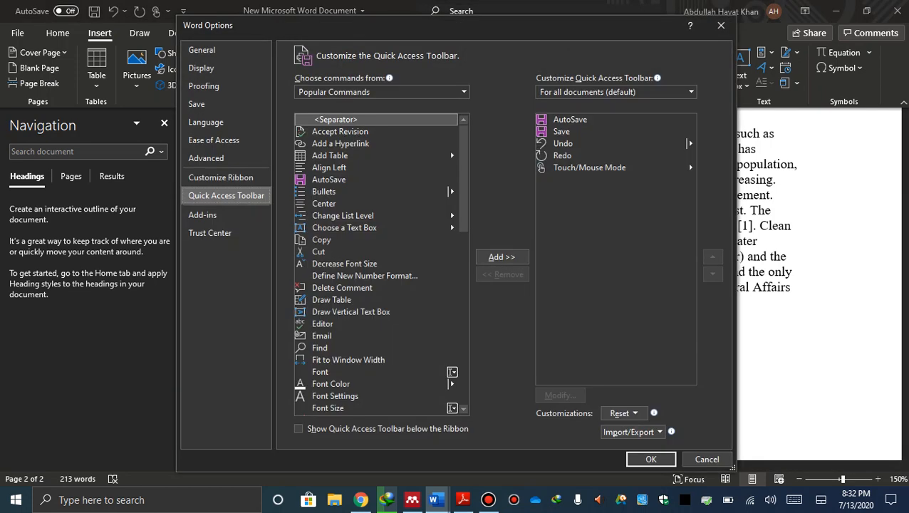
pyautogui.click(203, 214)
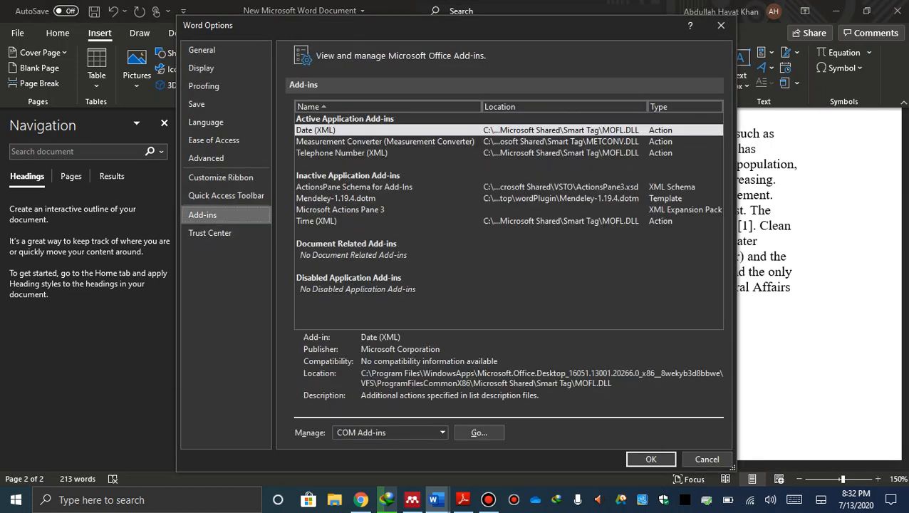
pyautogui.click(441, 432)
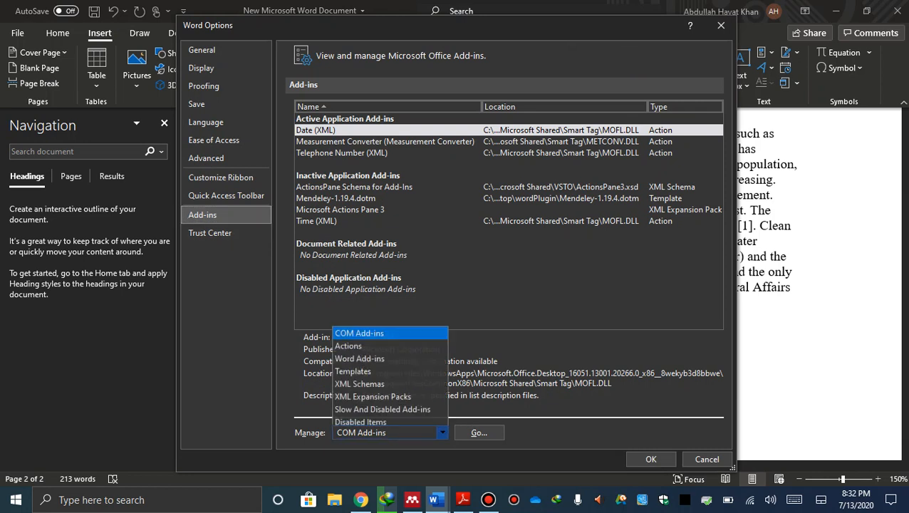
pyautogui.click(442, 432)
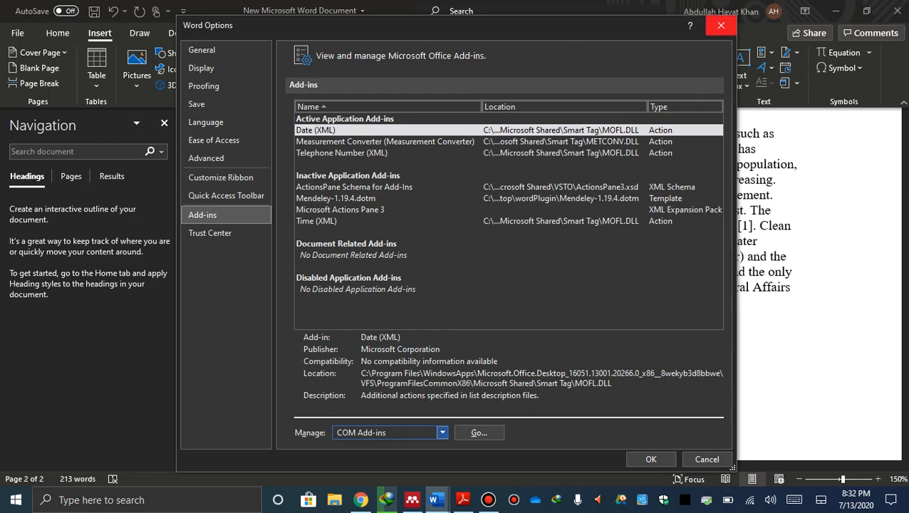
pyautogui.click(721, 25)
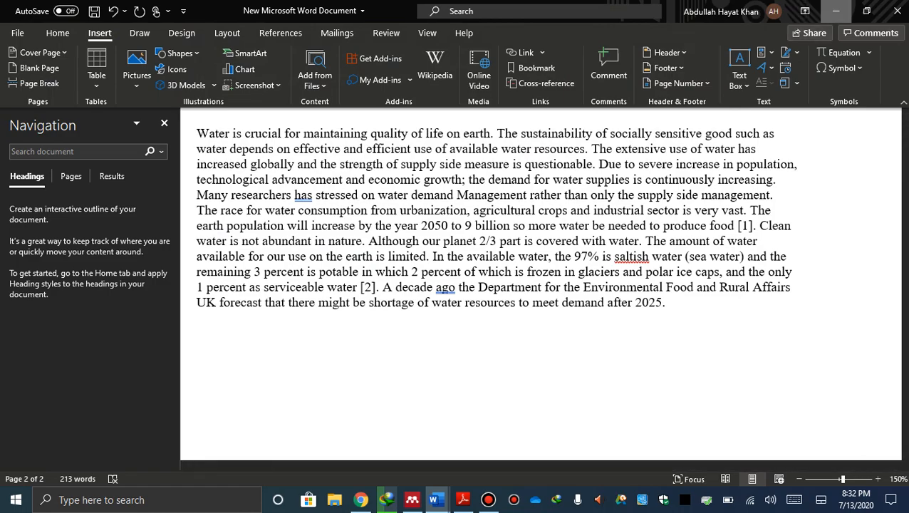
pyautogui.click(835, 11)
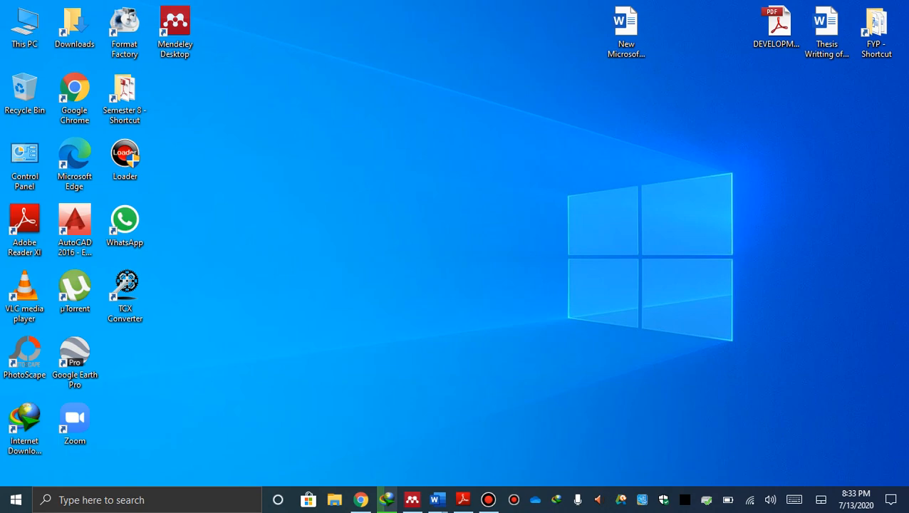
pyautogui.rightClick(310, 225)
pyautogui.click(345, 263)
pyautogui.rightClick(310, 229)
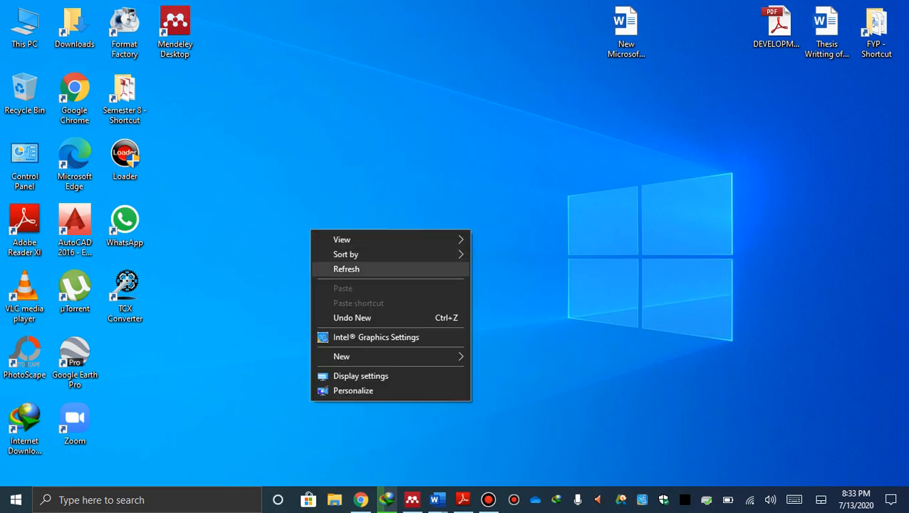
pyautogui.click(344, 268)
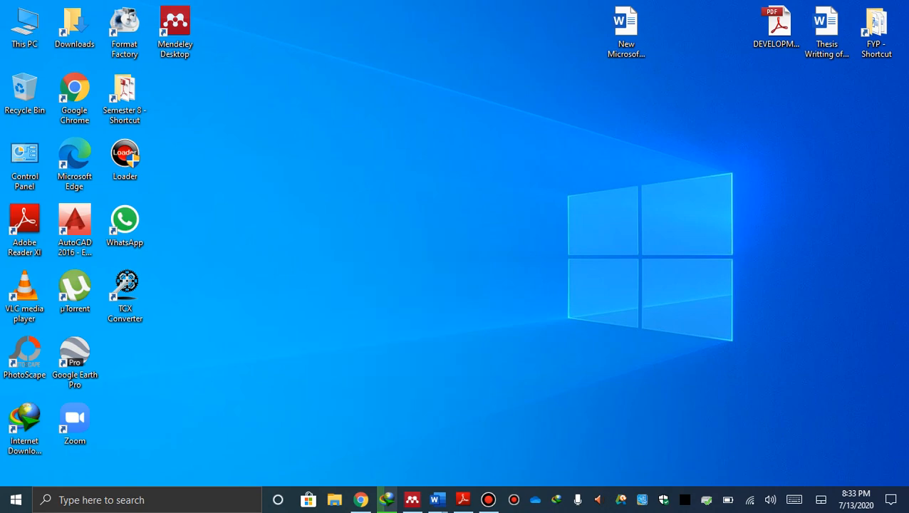
# Switch to Chrome and view the official Mendeley website from the Google search results
pyautogui.click(360, 499)
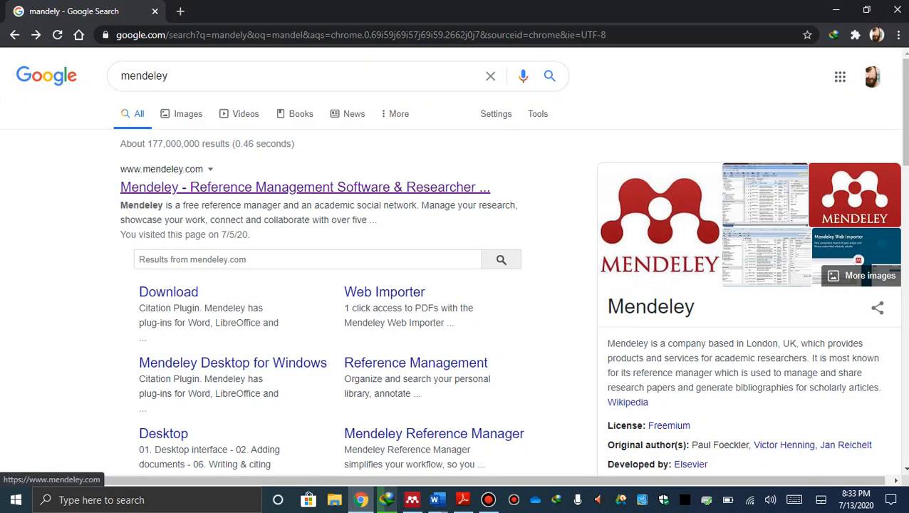
pyautogui.click(304, 186)
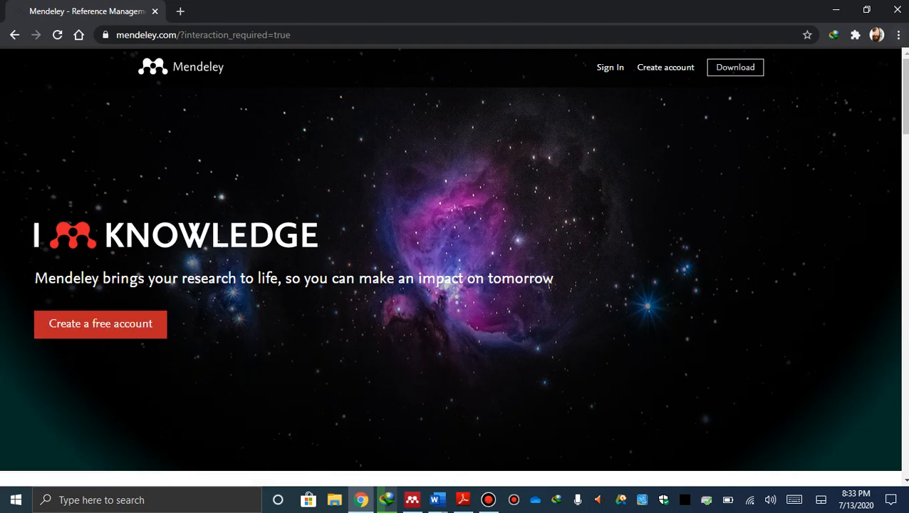
pyautogui.click(835, 10)
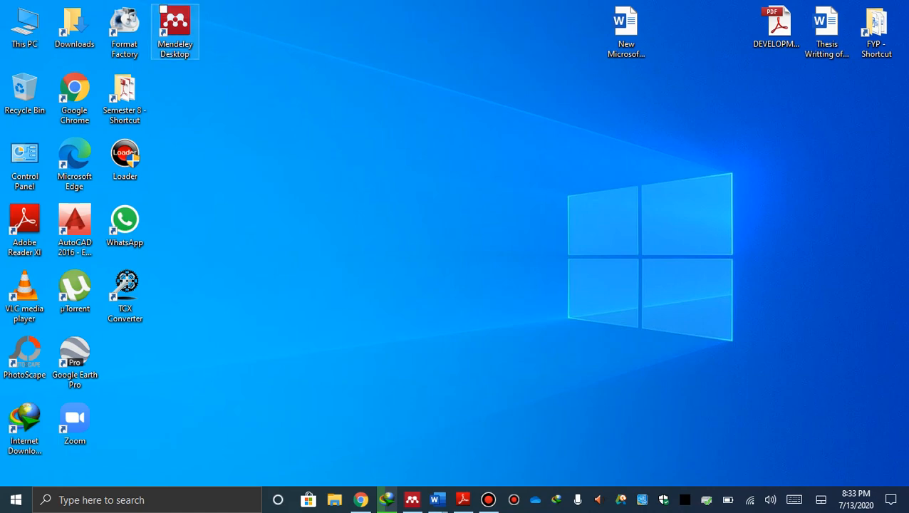
# Switch to Mendeley Desktop, view the account's online profile page and close it, and look at the document library
pyautogui.doubleClick(175, 28)
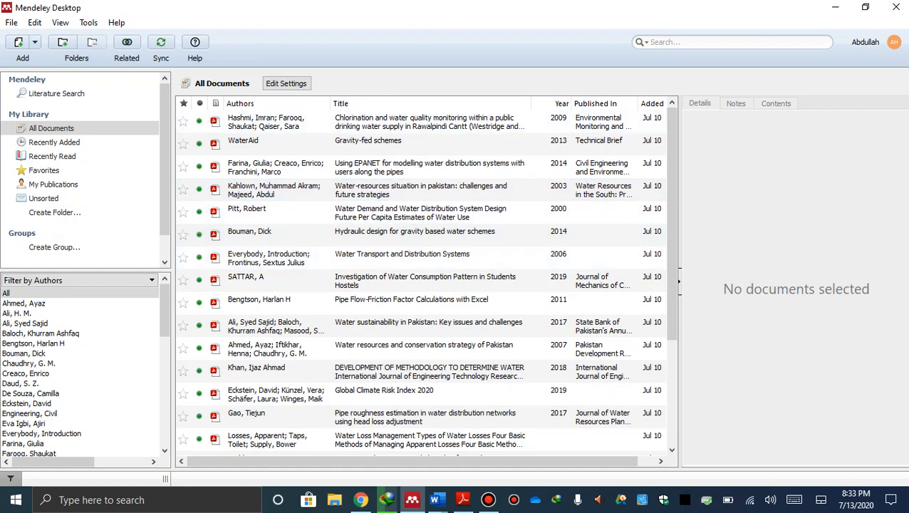
pyautogui.moveTo(672, 169)
pyautogui.mouseDown()
pyautogui.moveTo(671, 179)
pyautogui.moveTo(672, 168)
pyautogui.mouseUp()
pyautogui.click(893, 43)
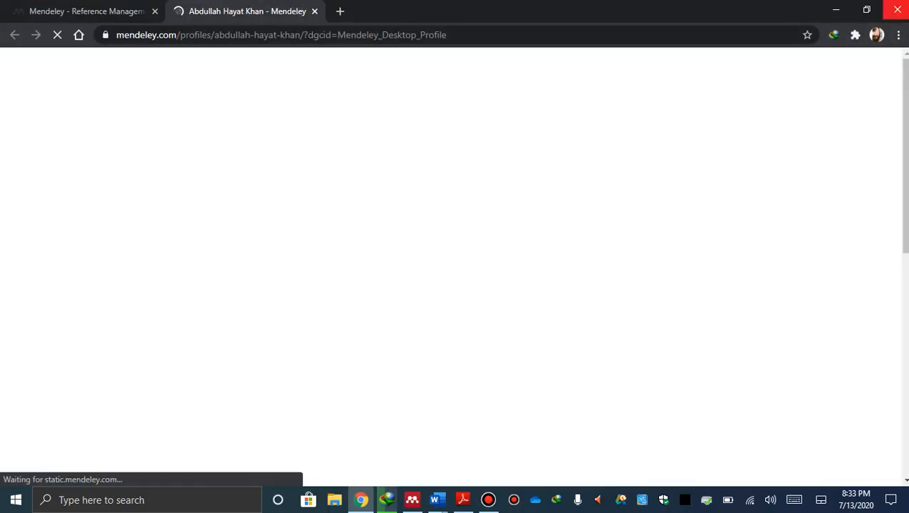
pyautogui.click(896, 9)
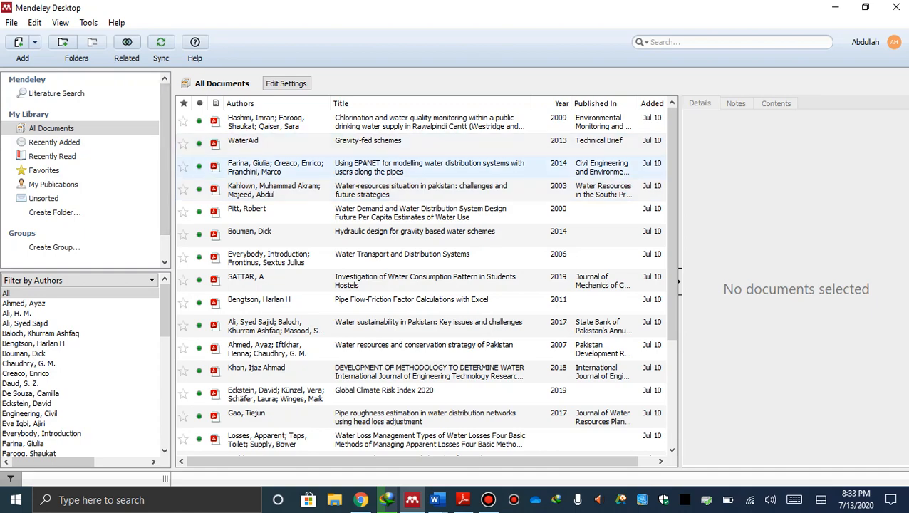
pyautogui.moveTo(672, 192)
pyautogui.mouseDown()
pyautogui.moveTo(672, 223)
pyautogui.moveTo(672, 193)
pyautogui.mouseUp()
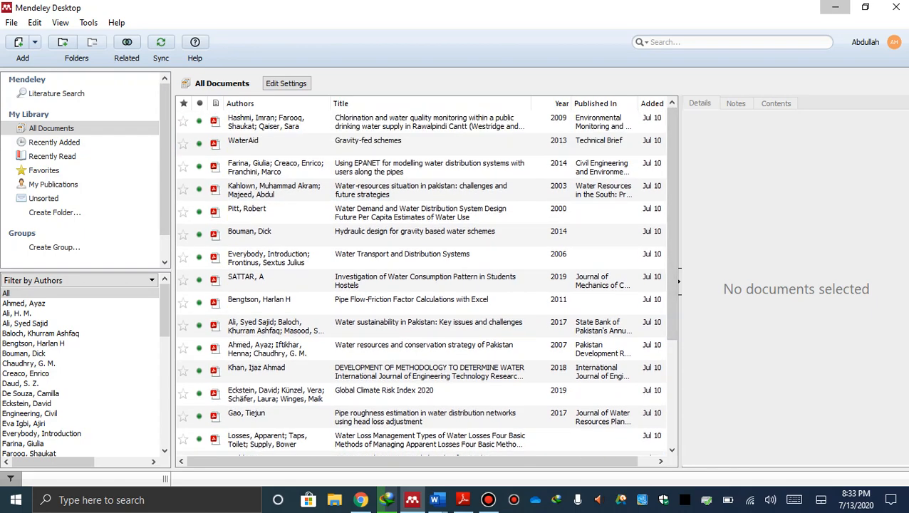
pyautogui.click(835, 7)
# Compare the text of the new Word document with the Introduction of DEVELOPMENT_OF_METHODOLOGY_TO_DETERMINE.pdf in Adobe Reader
pyautogui.moveTo(436, 499)
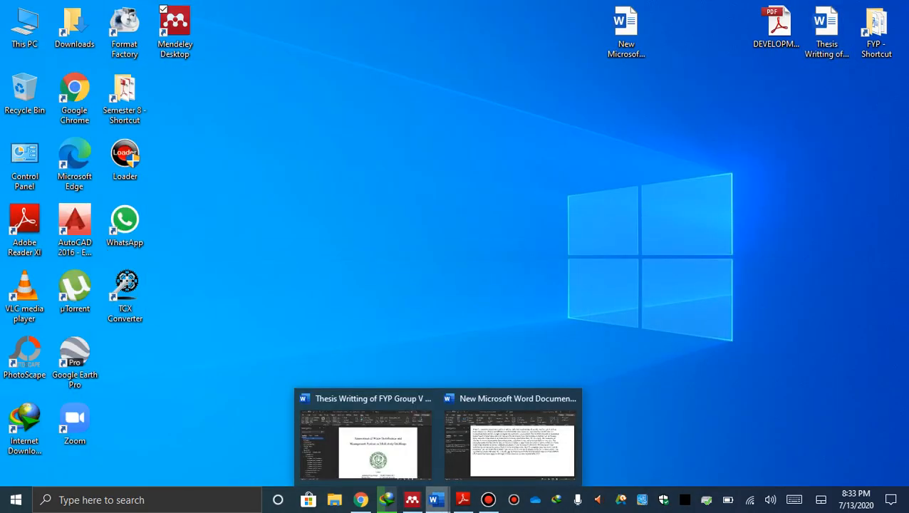
pyautogui.click(508, 436)
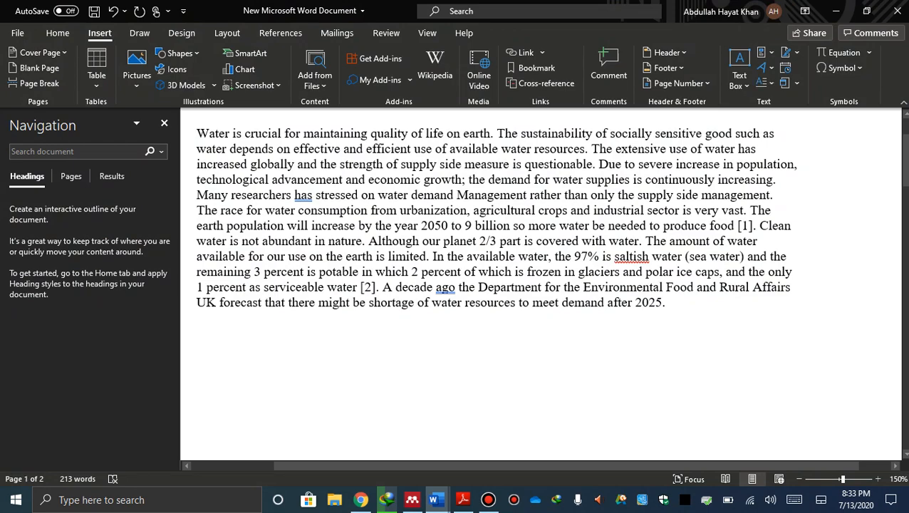
pyautogui.click(462, 499)
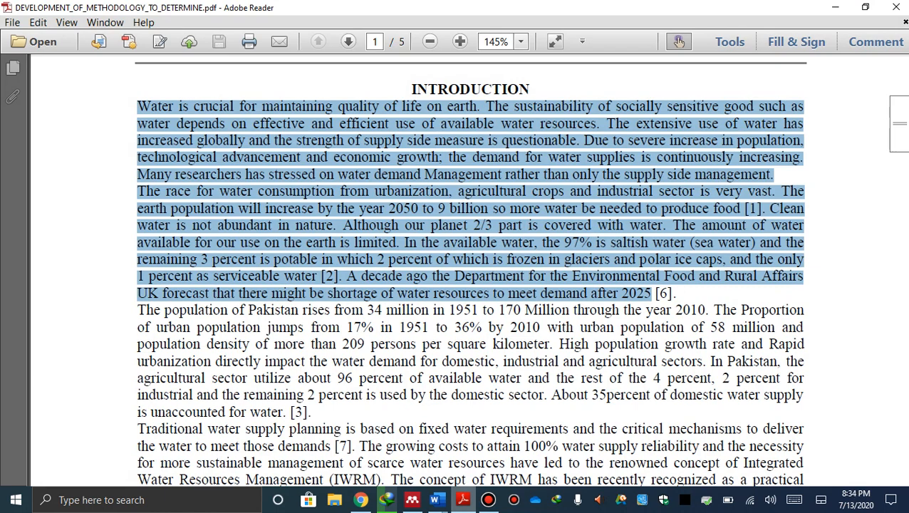
pyautogui.click(463, 499)
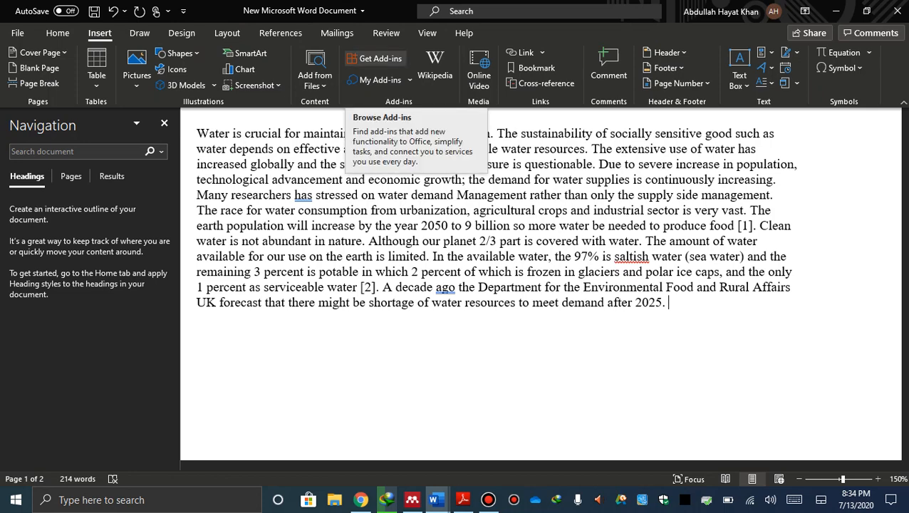
# Find Mendeley Cite in the Office Add-ins store with the search term "mandeley", add it to Word accepting its license terms, and launch it
pyautogui.click(378, 58)
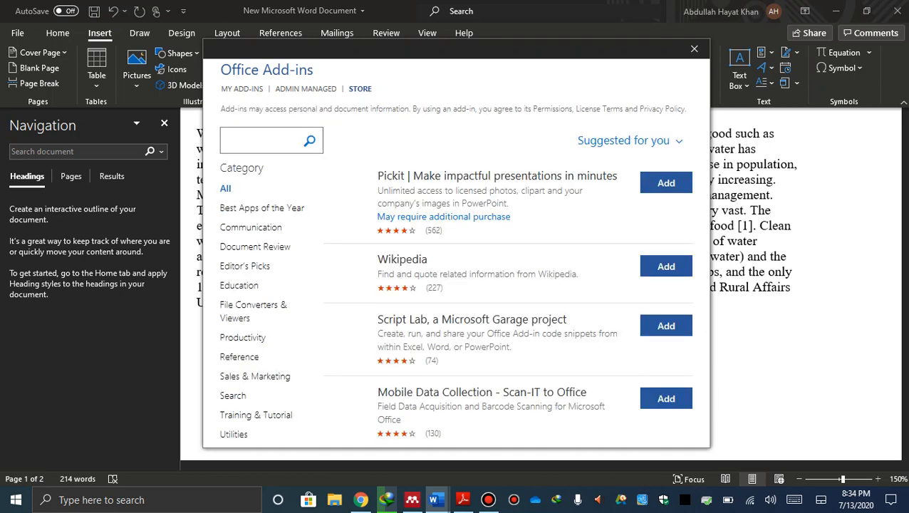
pyautogui.write('m')
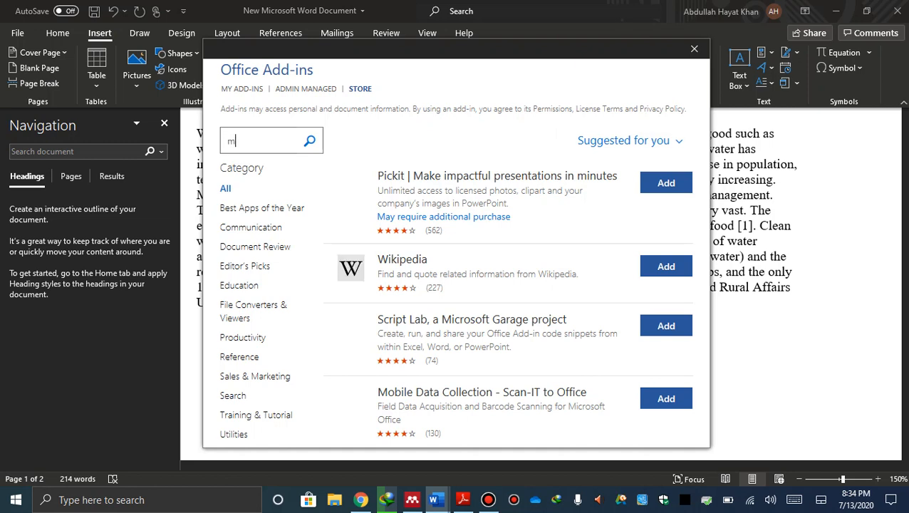
pyautogui.write('andeley')
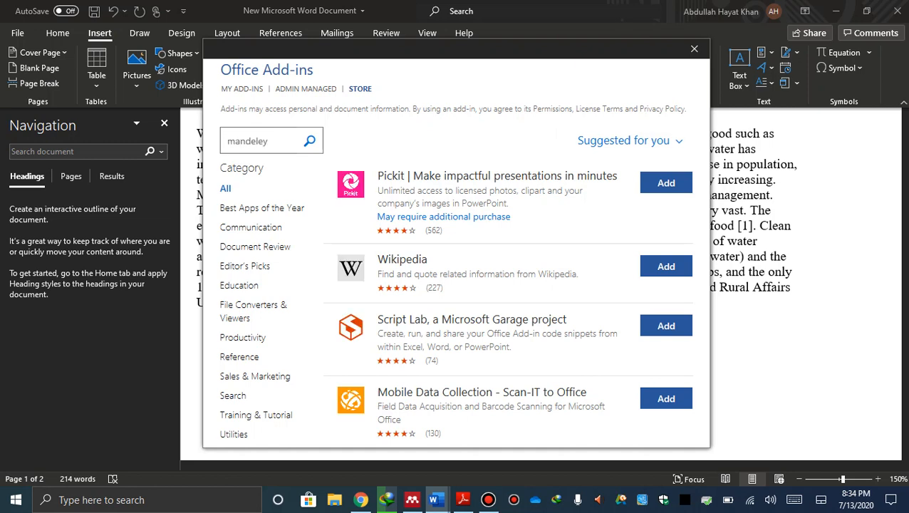
pyautogui.press('Return')
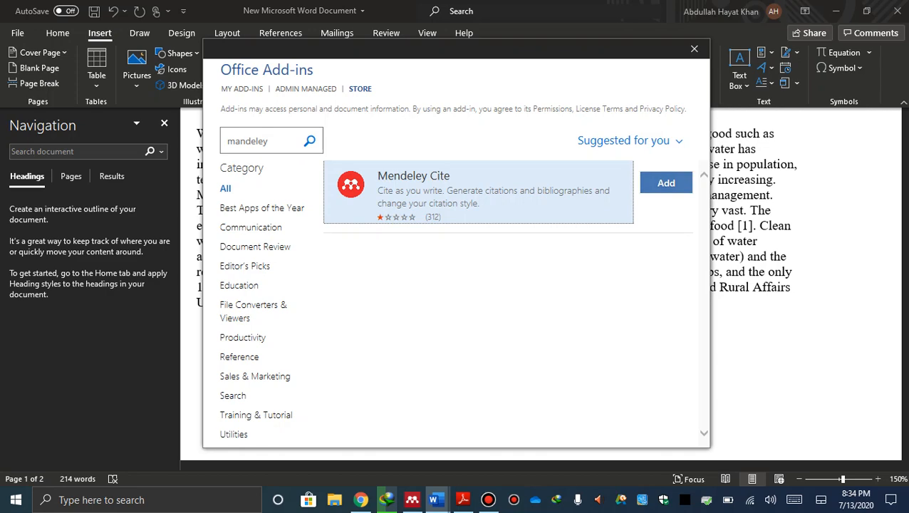
pyautogui.click(666, 183)
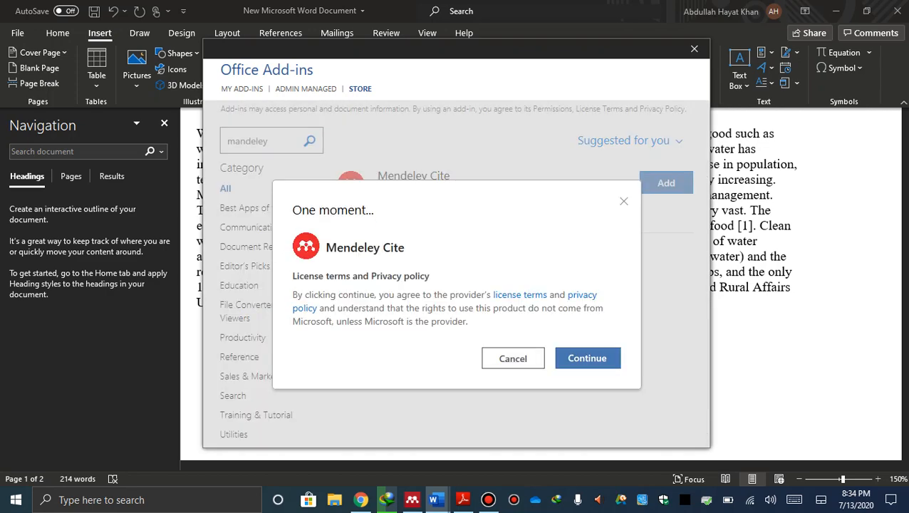
pyautogui.click(587, 359)
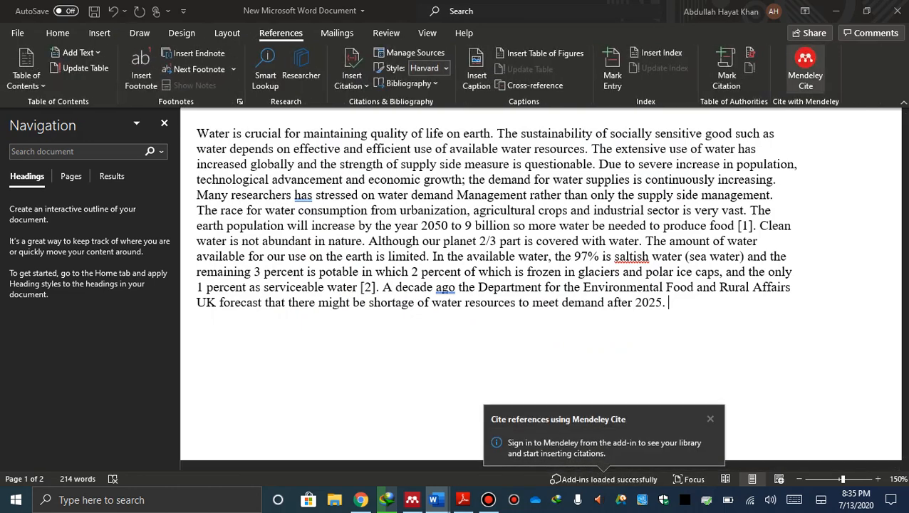
pyautogui.click(805, 72)
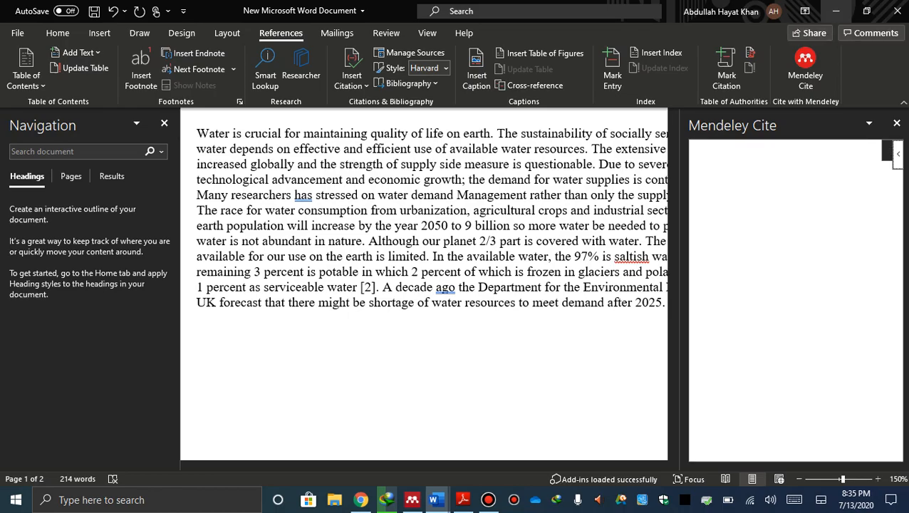
pyautogui.click(836, 11)
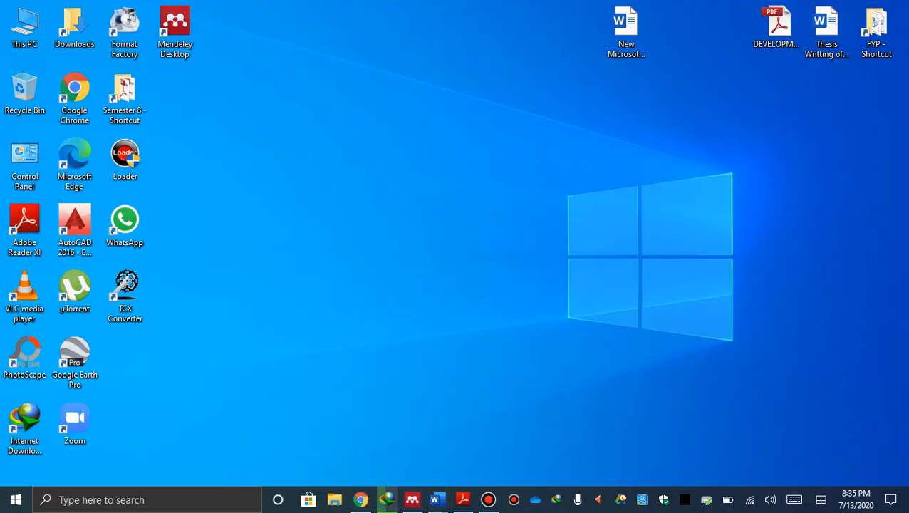
pyautogui.rightClick(542, 178)
pyautogui.click(570, 219)
pyautogui.rightClick(509, 181)
pyautogui.click(546, 222)
# Switch to Mendeley Desktop and look through the All Documents list and the options for adding documents
pyautogui.click(412, 499)
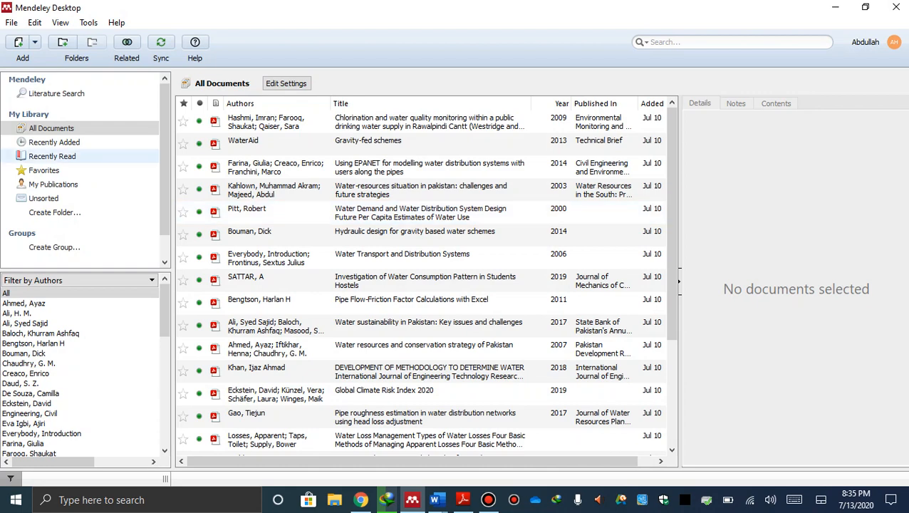
pyautogui.scroll(-2, 427, 213)
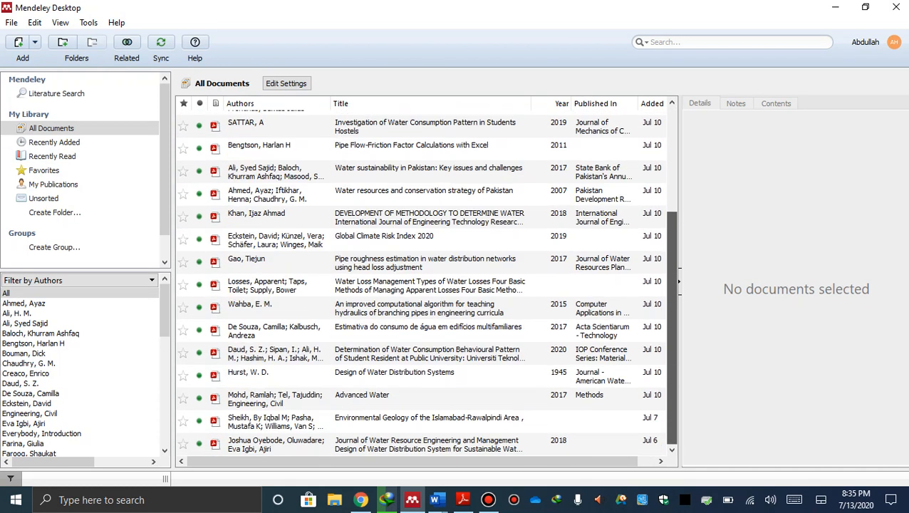
pyautogui.scroll(1, 427, 214)
pyautogui.scroll(2, 425, 279)
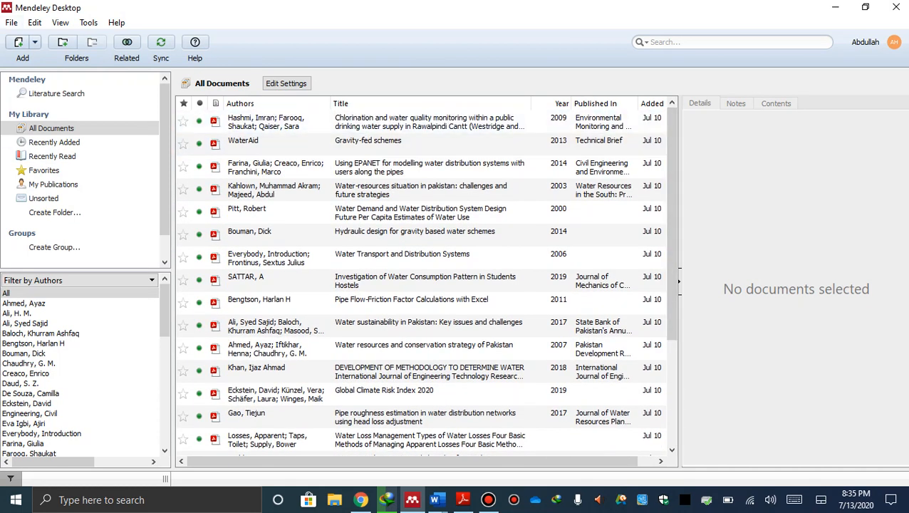
pyautogui.click(35, 42)
pyautogui.click(35, 42)
# Add the DEVELOPMENT_OF_METHODOLOGY_TO_DETERMINE PDF from the desktop to All Documents in a reduced Mendeley Desktop window, keeping that window fully on screen
pyautogui.click(865, 7)
pyautogui.moveTo(613, 32); pyautogui.dragTo(491, 32)
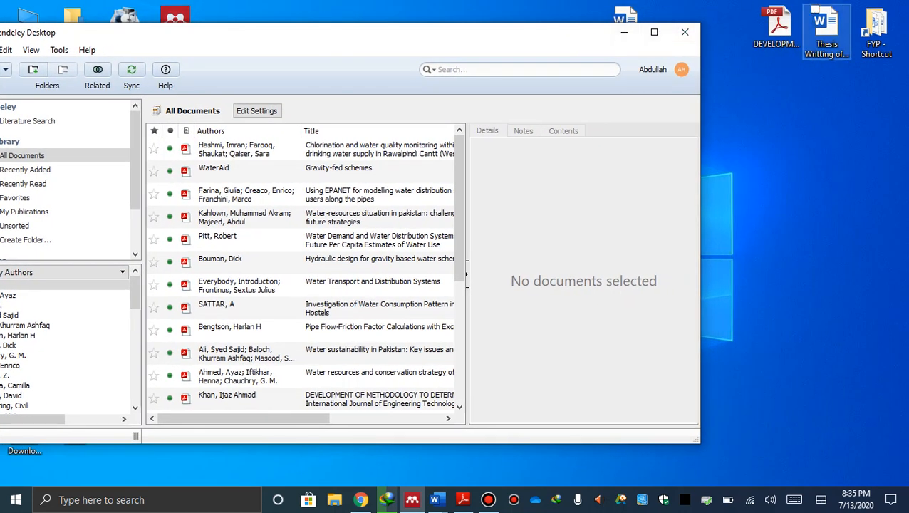
pyautogui.moveTo(777, 28); pyautogui.dragTo(360, 165)
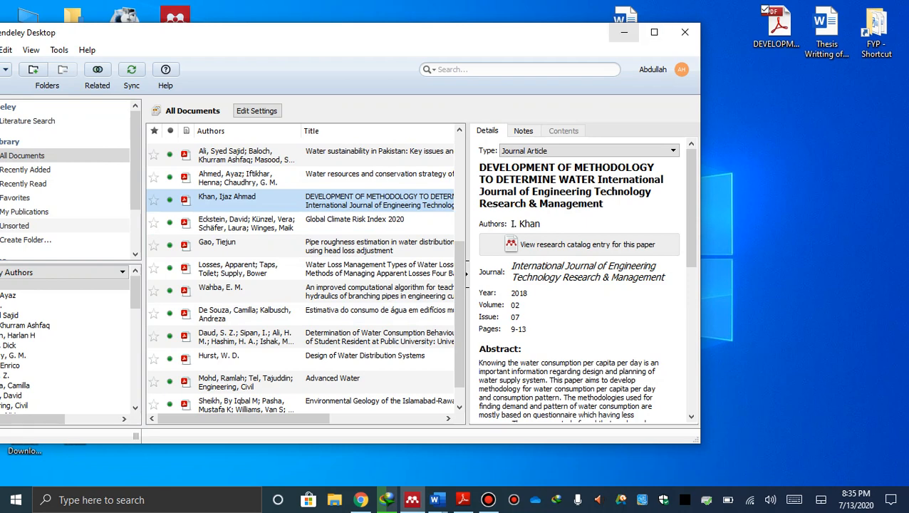
pyautogui.moveTo(285, 32); pyautogui.dragTo(442, 27)
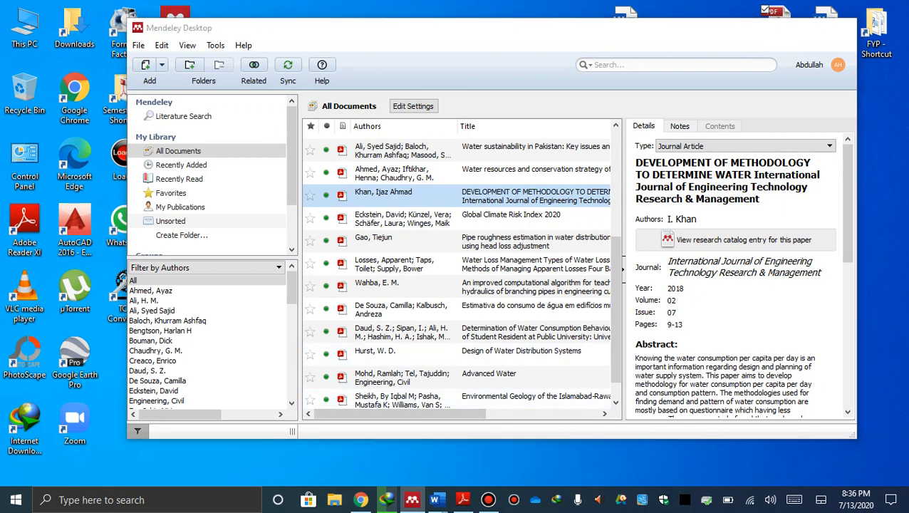
# Switch to the New Microsoft Word Document and compare the reference list in Mendeley Cite with All Documents in Mendeley Desktop
pyautogui.click(779, 27)
pyautogui.moveTo(437, 499)
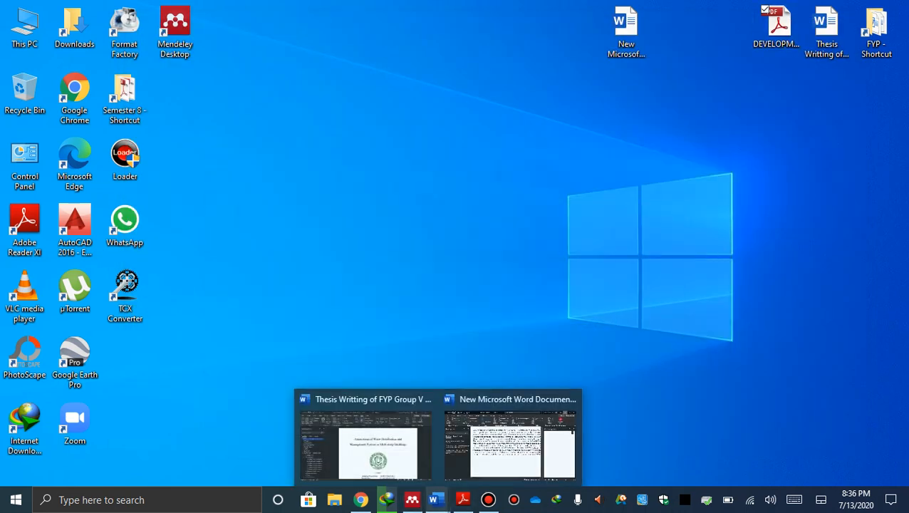
pyautogui.click(509, 442)
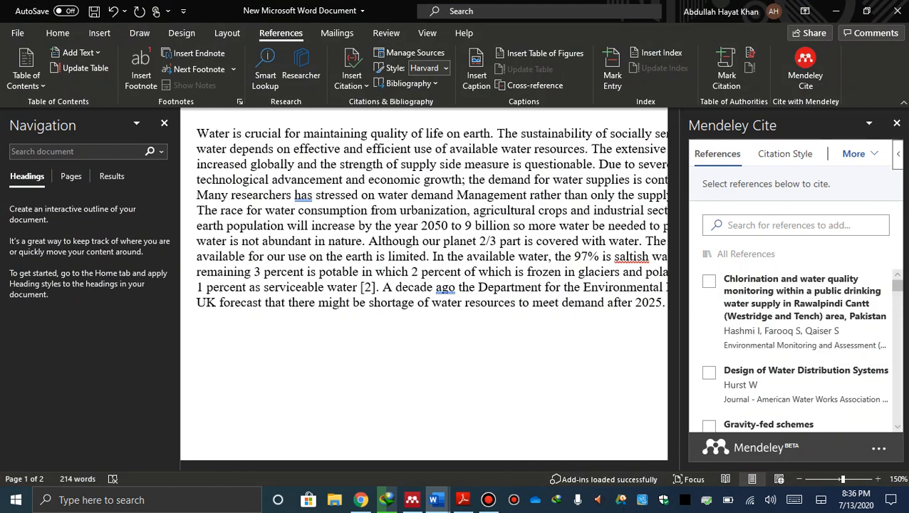
pyautogui.click(412, 499)
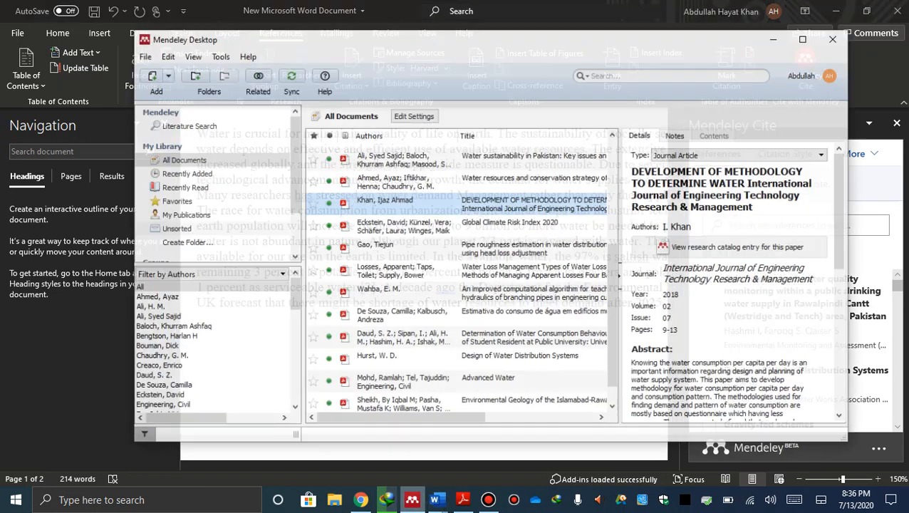
pyautogui.click(411, 499)
pyautogui.moveTo(897, 285); pyautogui.dragTo(898, 307)
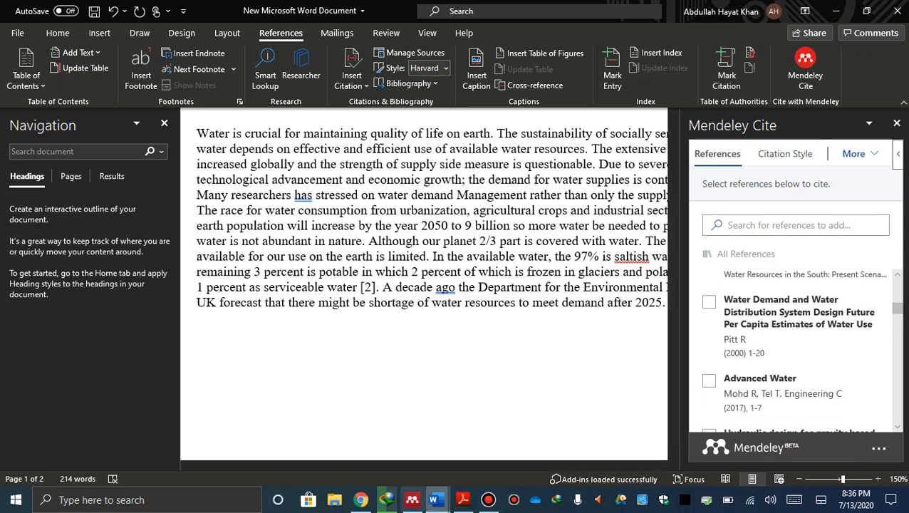
pyautogui.click(412, 499)
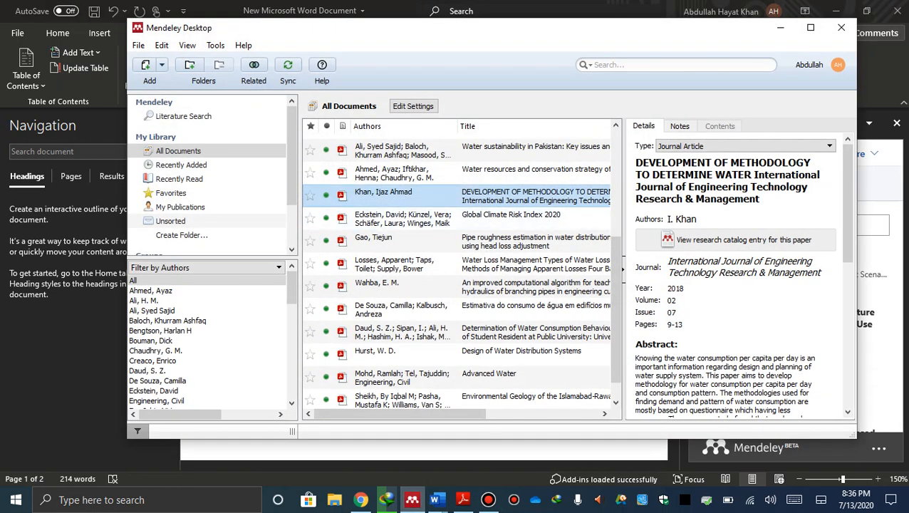
pyautogui.click(780, 28)
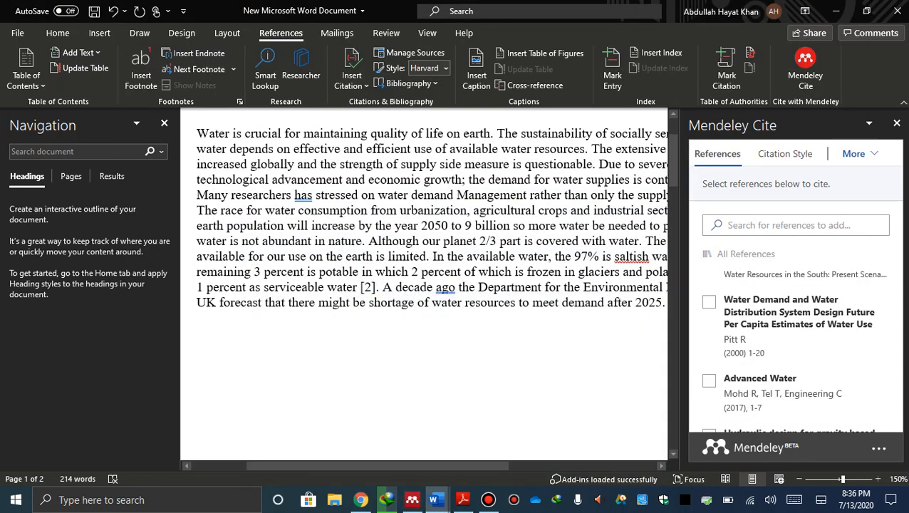
# Insert a citation of DEVELOPMENT OF METHODOLOGY TO DETERMINE WATER after the paragraph's last sentence with Mendeley Cite, and close the Navigation pane
pyautogui.scroll(-5, 798, 349)
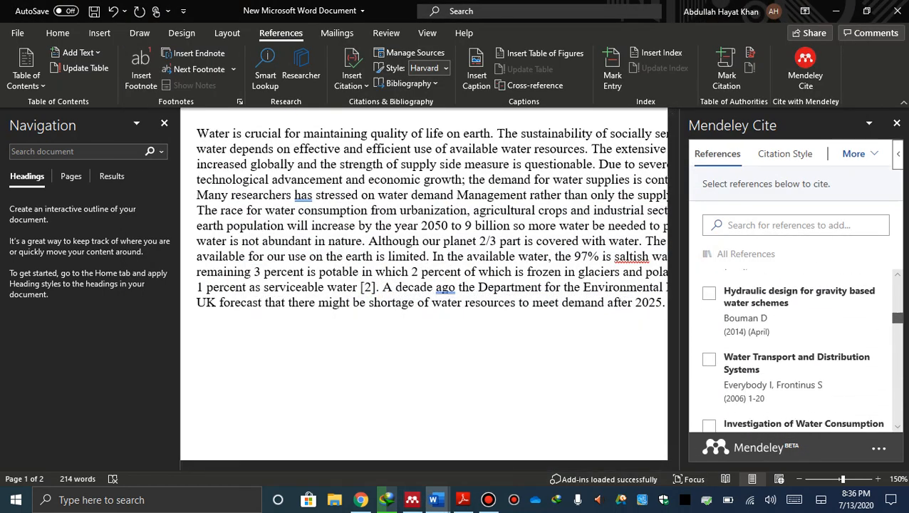
pyautogui.scroll(-6, 798, 349)
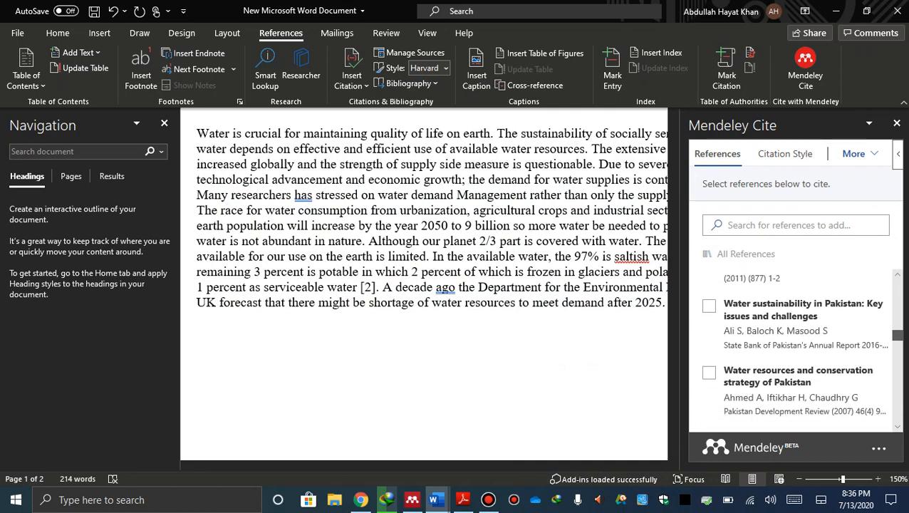
pyautogui.scroll(-2, 797, 349)
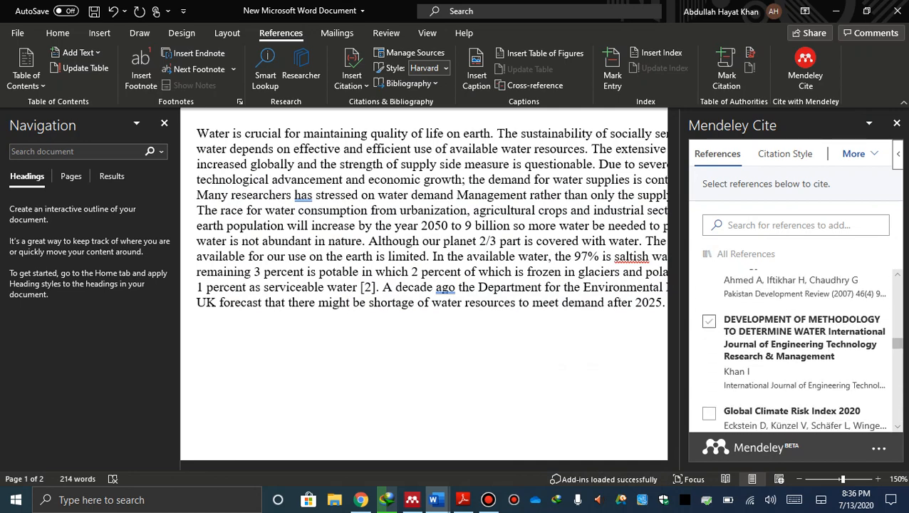
pyautogui.click(709, 321)
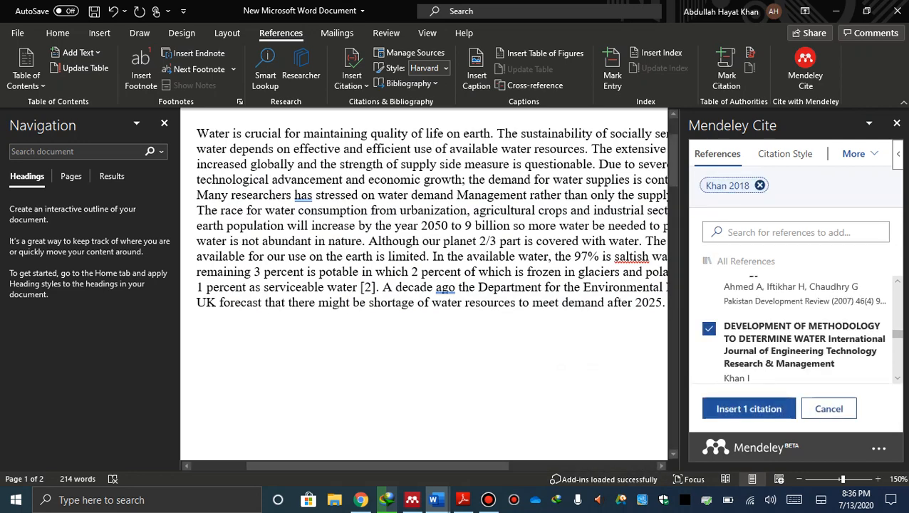
pyautogui.click(164, 122)
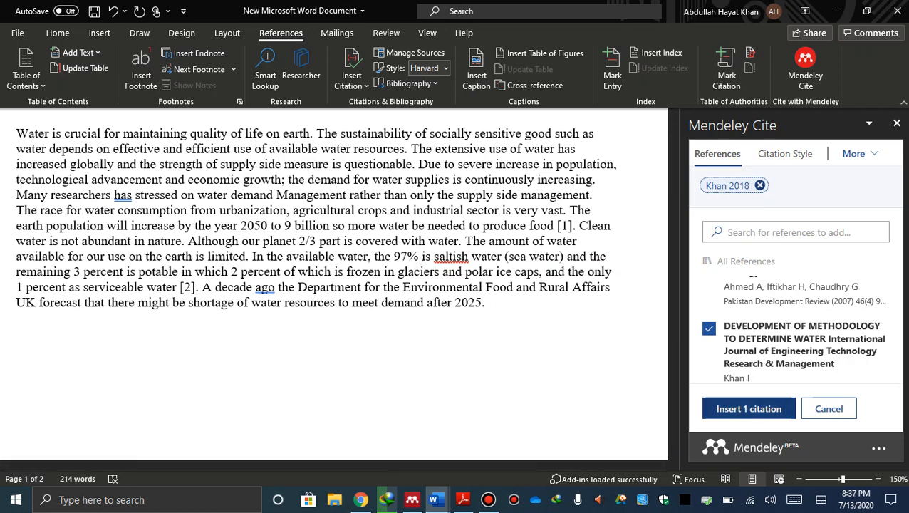
pyautogui.click(749, 408)
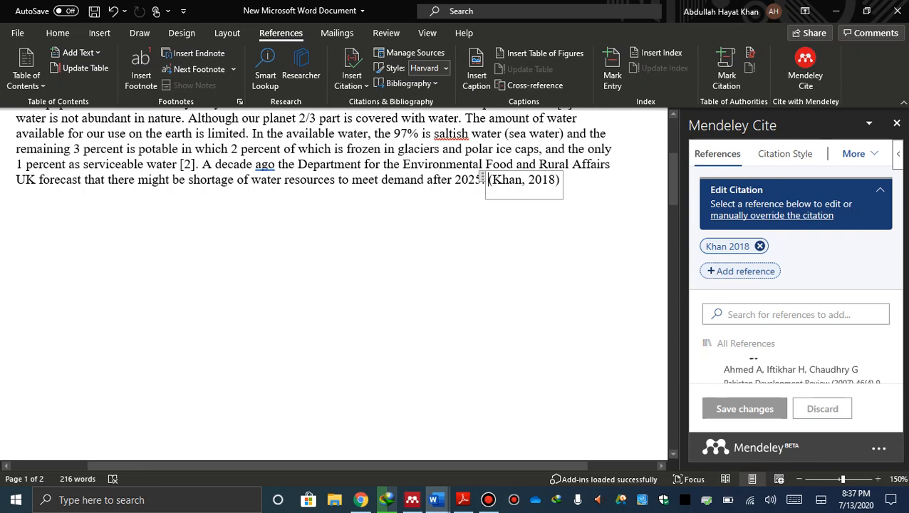
# Insert the Mendeley Cite bibliography below the References heading on page 2, and close Mendeley Cite without inserting another citation
pyautogui.scroll(-10, 333, 285)
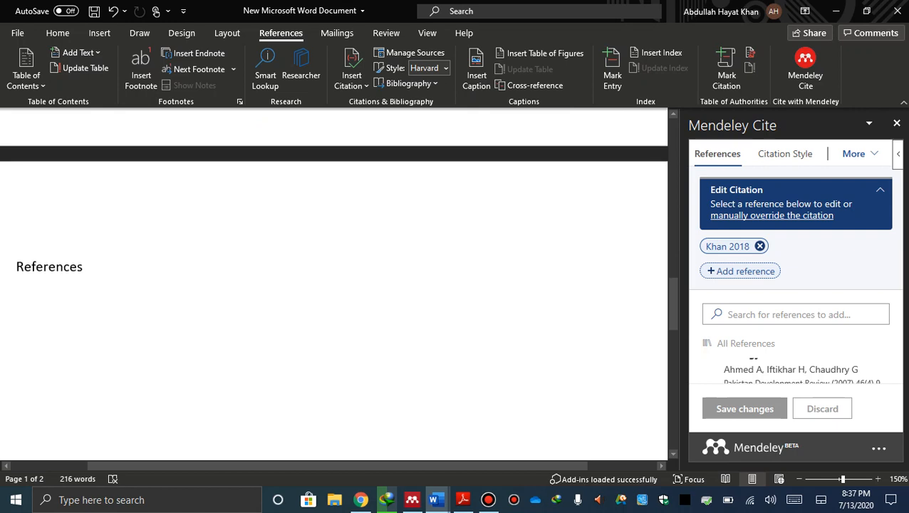
pyautogui.scroll(3, 333, 285)
pyautogui.scroll(-4, 333, 285)
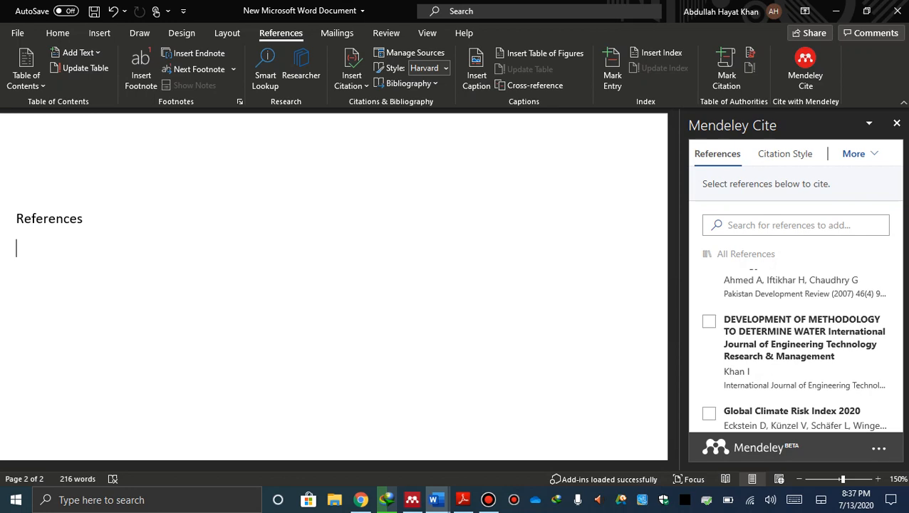
pyautogui.click(709, 321)
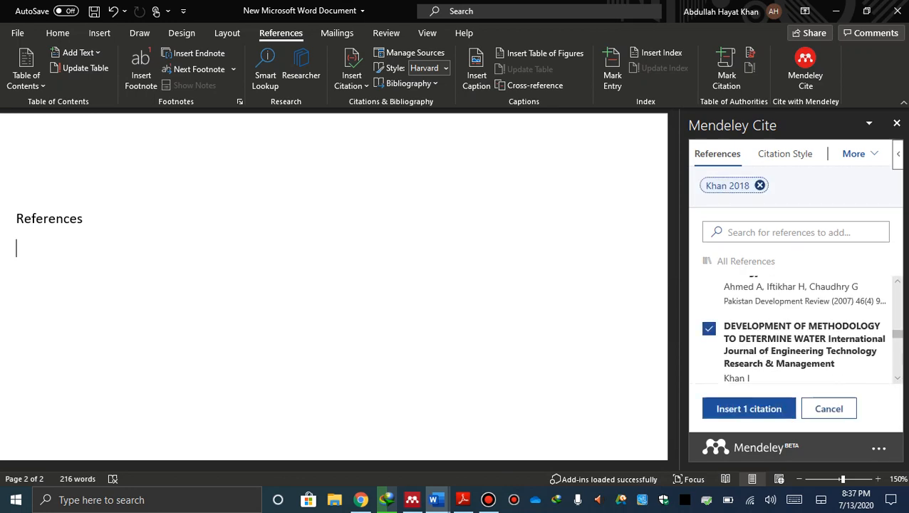
pyautogui.click(860, 154)
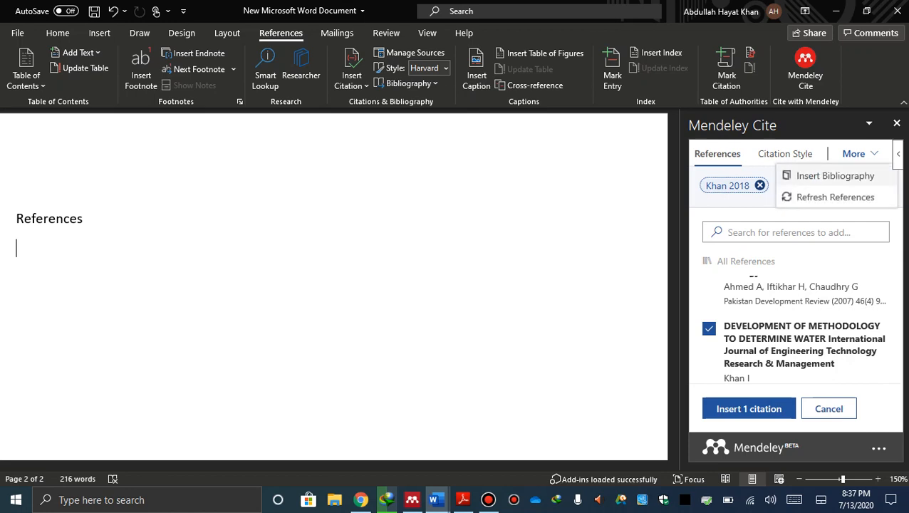
pyautogui.click(835, 175)
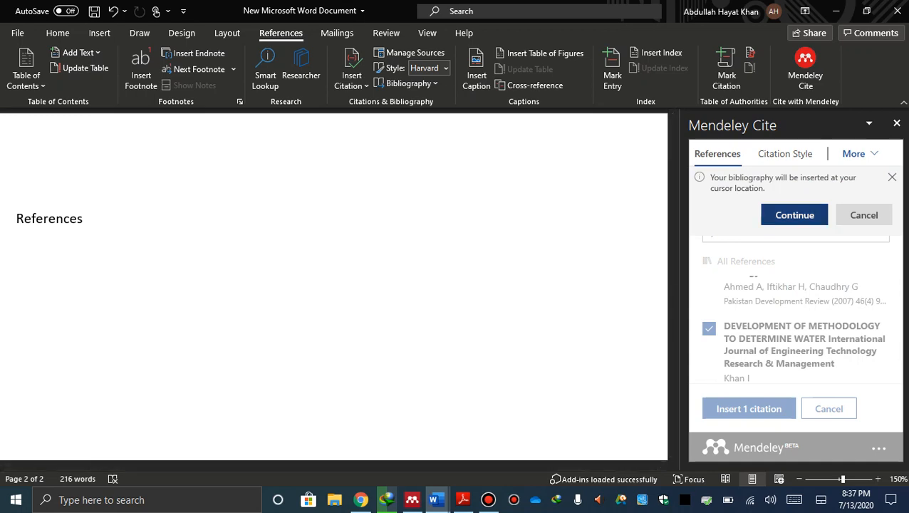
pyautogui.click(794, 215)
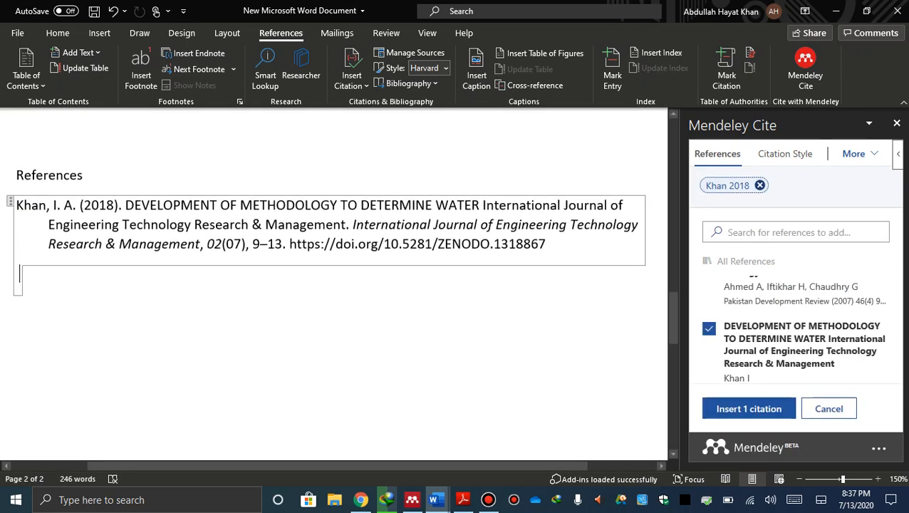
pyautogui.click(828, 408)
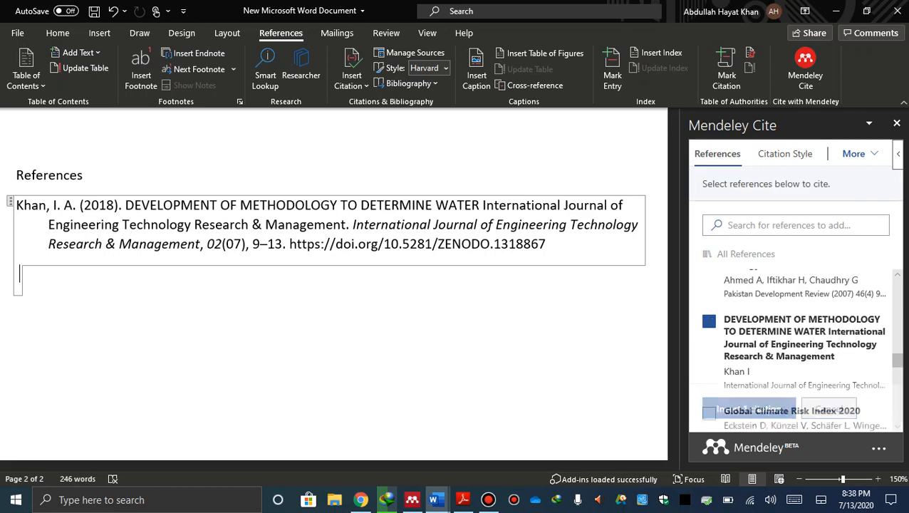
pyautogui.click(897, 123)
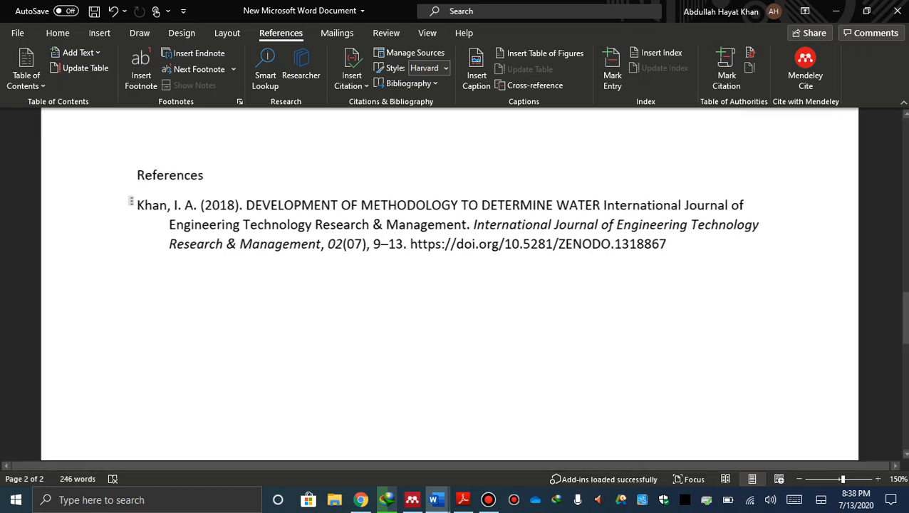
# Review the in-text citation at the end of the paragraph and the bibliography entry on the References page
pyautogui.scroll(3, 450, 285)
pyautogui.scroll(2, 450, 284)
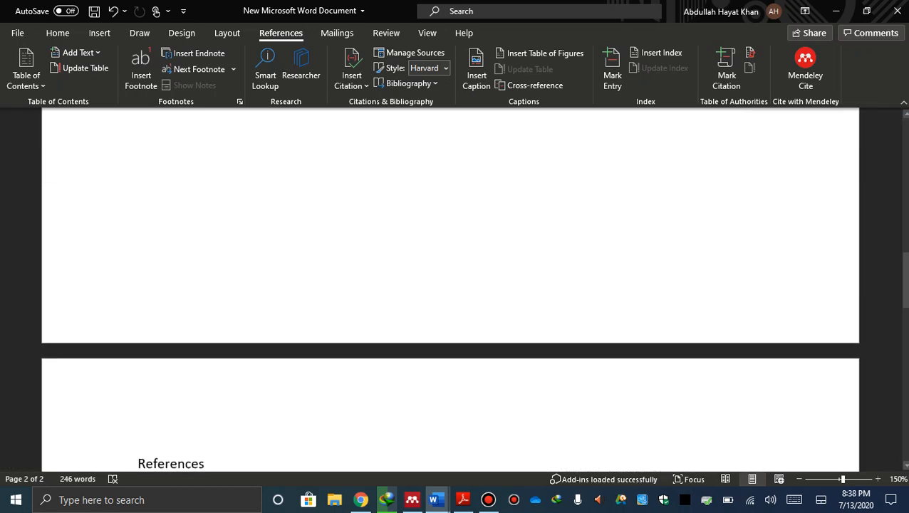
pyautogui.scroll(-3, 451, 285)
pyautogui.scroll(5, 450, 284)
pyautogui.scroll(5, 450, 285)
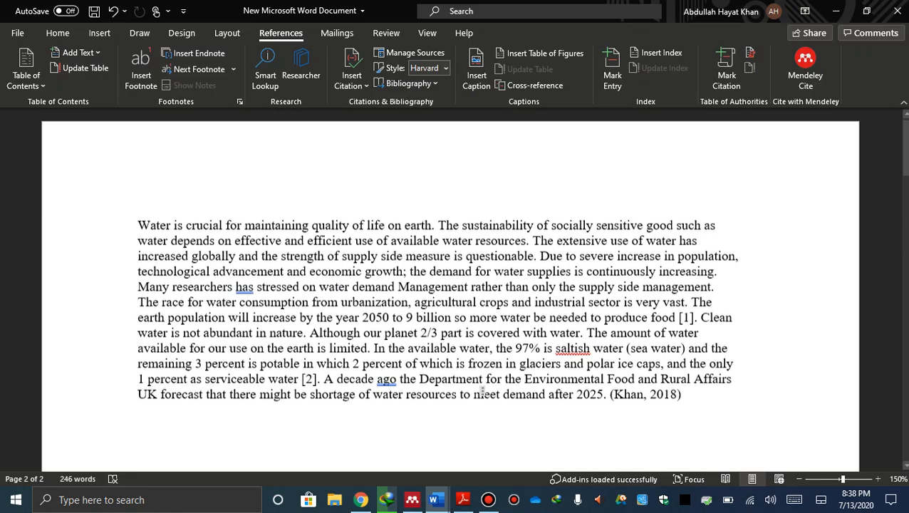
pyautogui.scroll(-6, 450, 285)
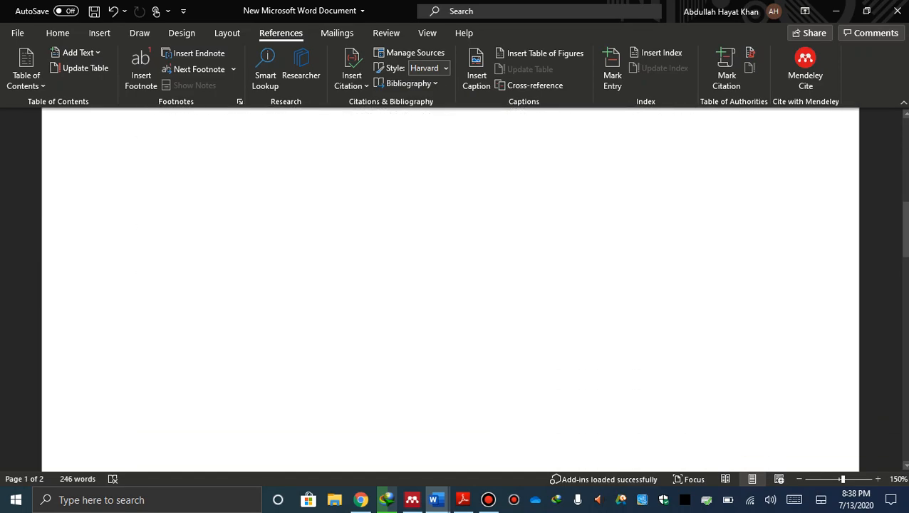
pyautogui.scroll(5, 450, 285)
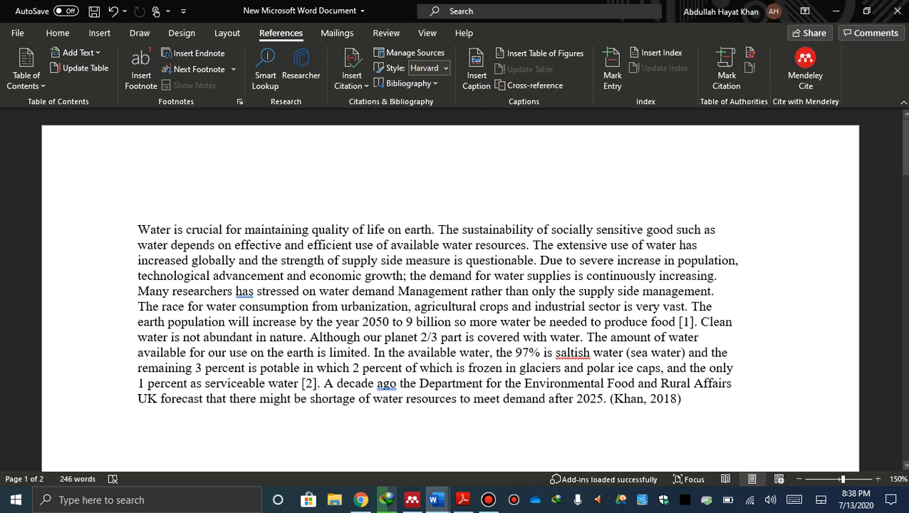
# Switch to the Thesis Writting of FYP Group V document and go to the CHAPTER NO.2 LITERATURE Review heading
pyautogui.moveTo(433, 499)
pyautogui.click(363, 442)
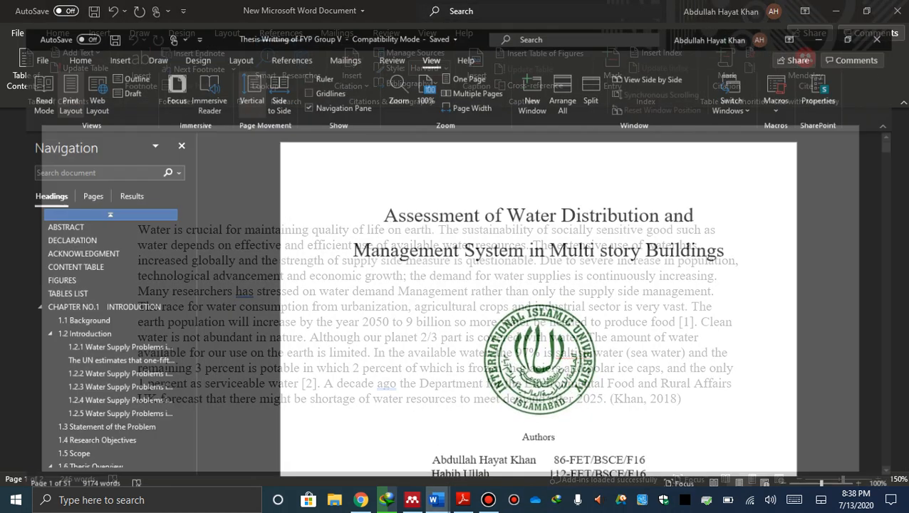
pyautogui.scroll(-2, 540, 284)
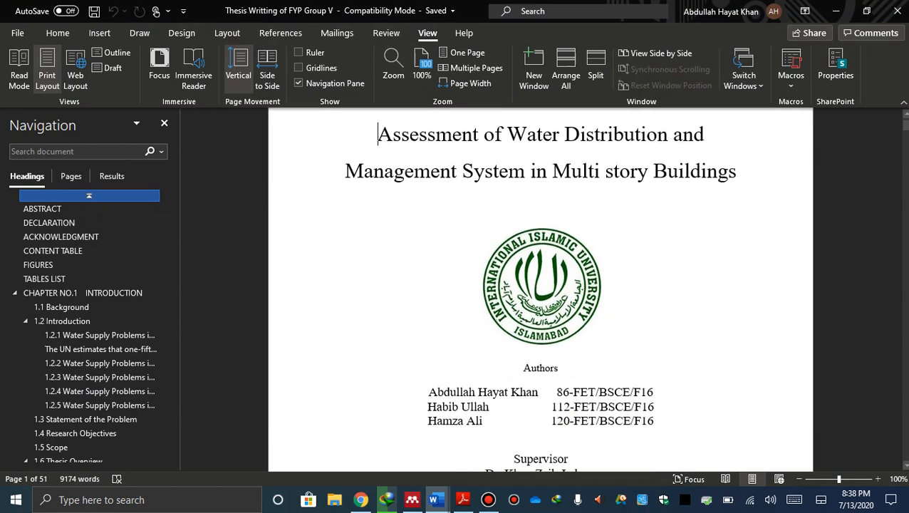
pyautogui.scroll(-1, 86, 397)
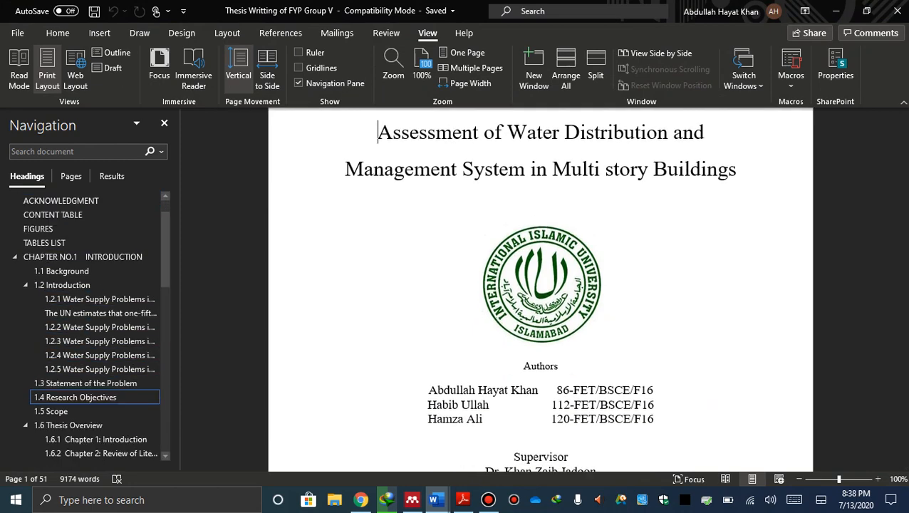
pyautogui.click(69, 424)
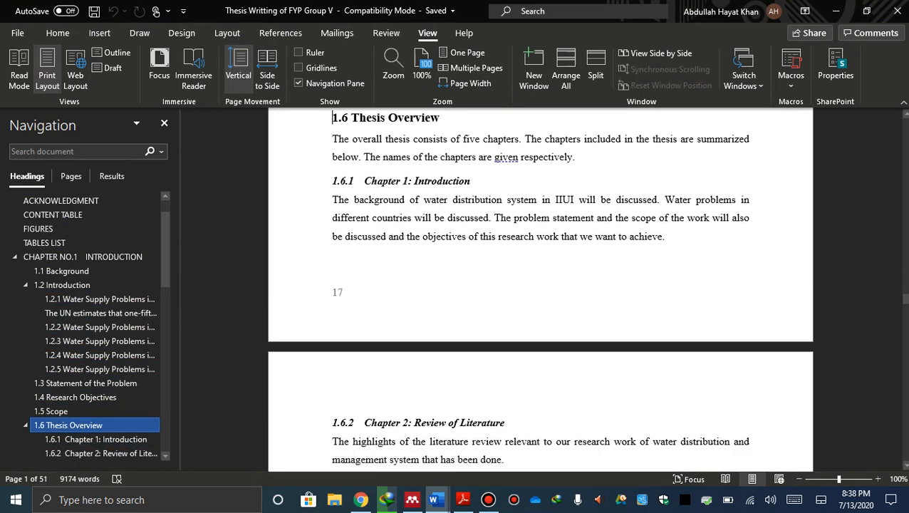
pyautogui.scroll(-3, 68, 425)
pyautogui.click(69, 401)
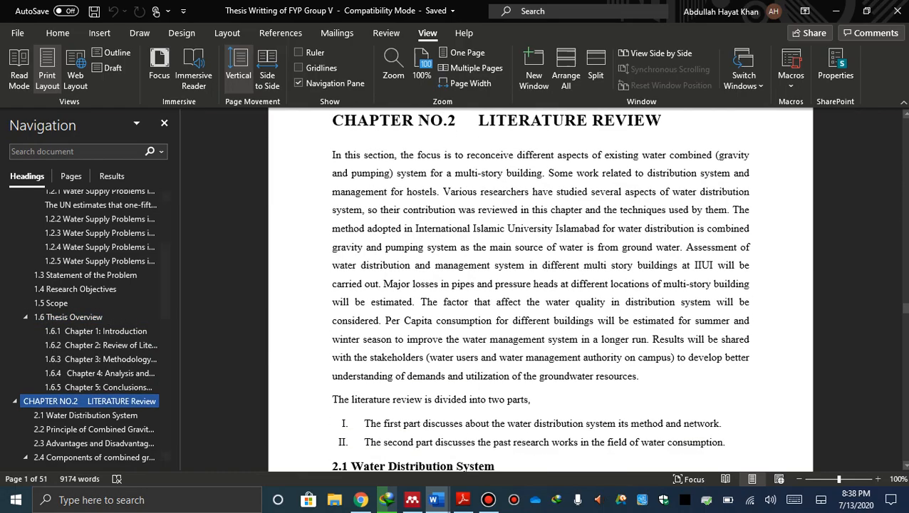
# Examine the in-text citations in the literature review, from 2.1 Water Distribution System through 2.5 Past Research and their Methodologies
pyautogui.scroll(-10, 539, 288)
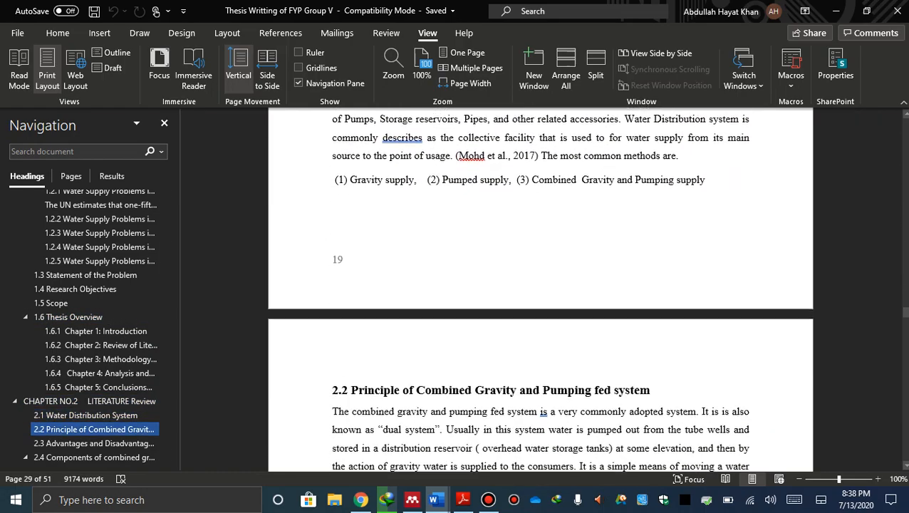
pyautogui.scroll(-11, 540, 288)
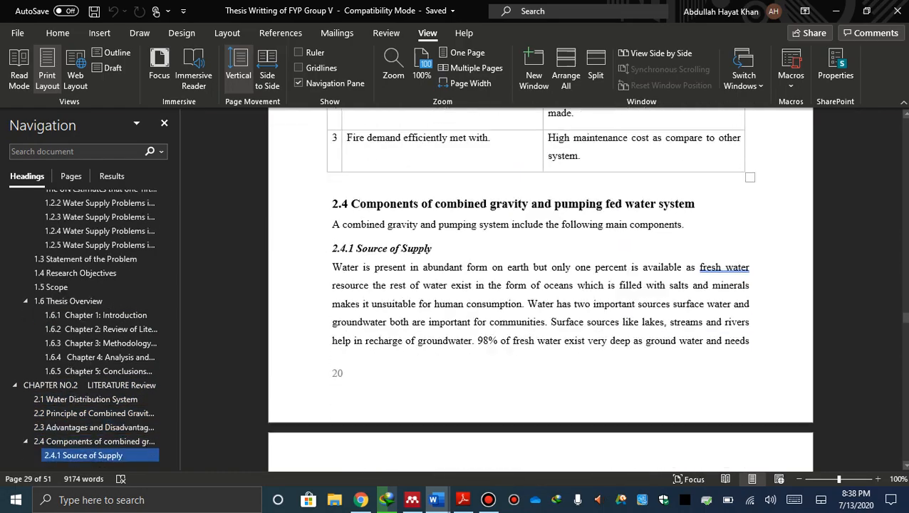
pyautogui.scroll(-5, 539, 289)
pyautogui.scroll(-11, 540, 288)
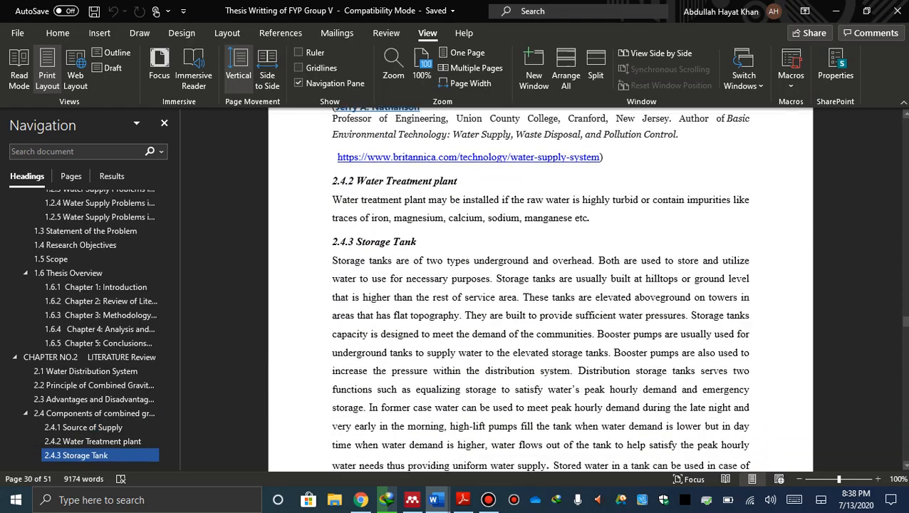
pyautogui.scroll(-12, 539, 288)
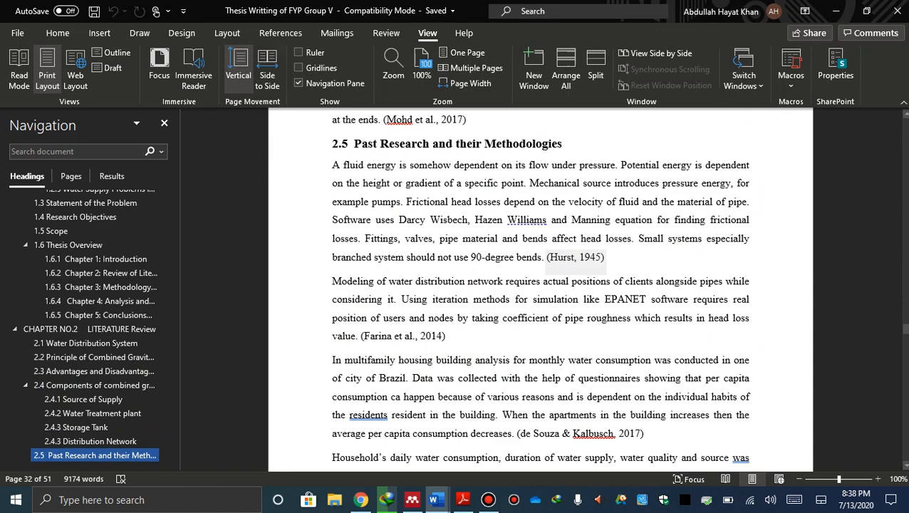
pyautogui.scroll(-3, 540, 288)
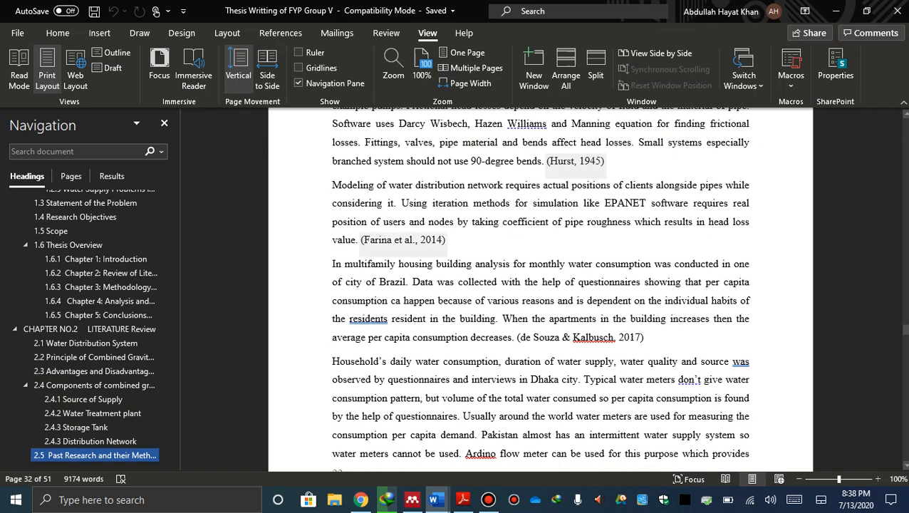
pyautogui.scroll(-8, 540, 289)
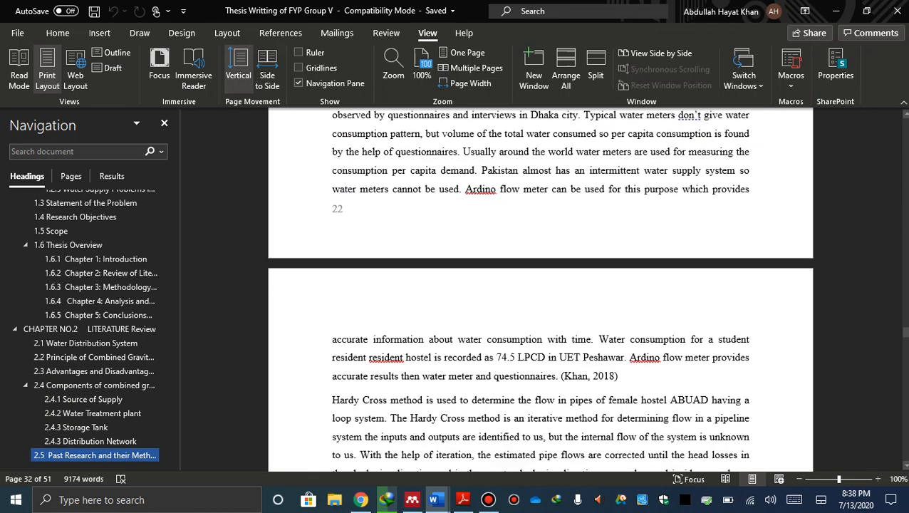
# Examine the in-text citations in the remaining paragraphs of section 2.5, up to the CHAPTER NO.3 RESEARCH METHODOLOGY heading
pyautogui.scroll(-2, 540, 288)
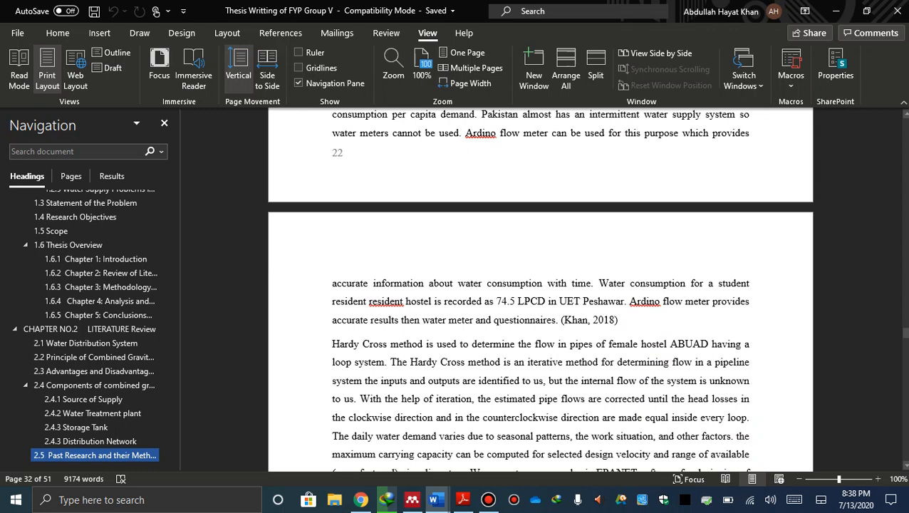
pyautogui.scroll(1, 540, 288)
pyautogui.scroll(-20, 540, 289)
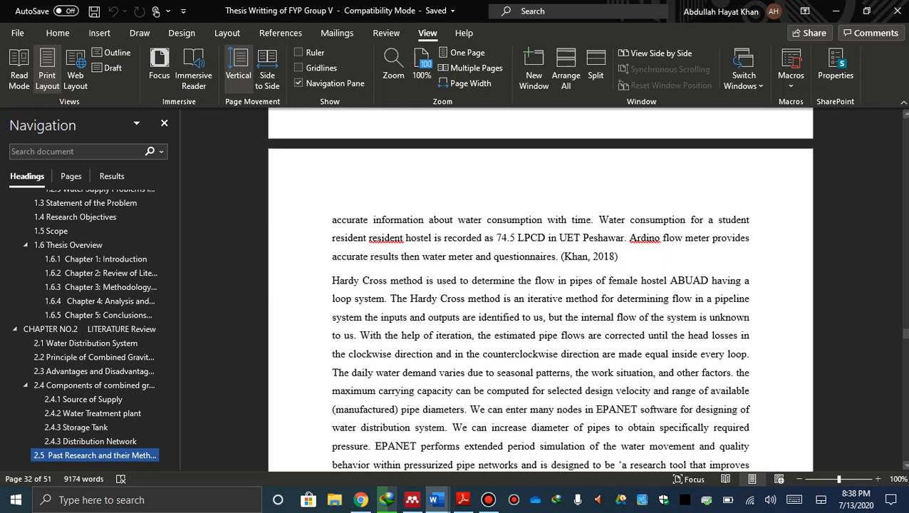
pyautogui.scroll(-5, 540, 288)
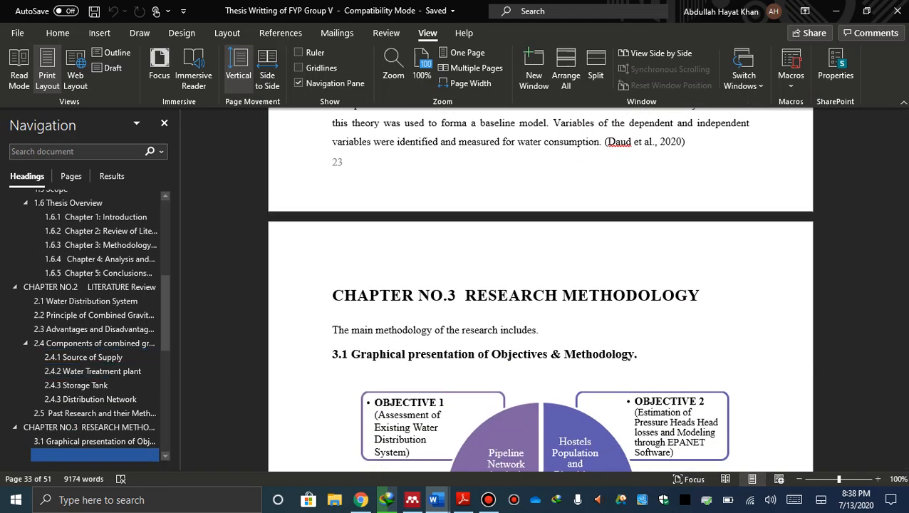
# Go to the REFERENCES heading of the thesis and review the entries in its bibliography
pyautogui.scroll(-5, 93, 324)
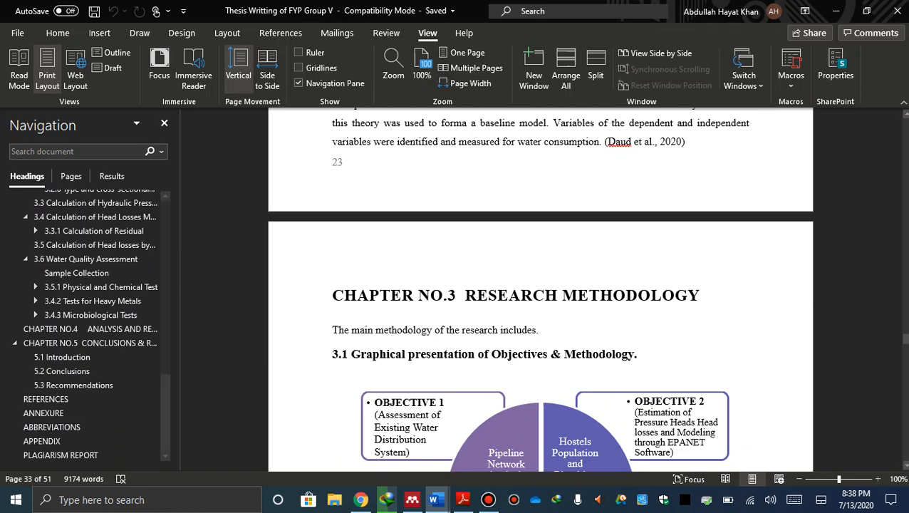
pyautogui.click(46, 398)
pyautogui.scroll(1, 542, 289)
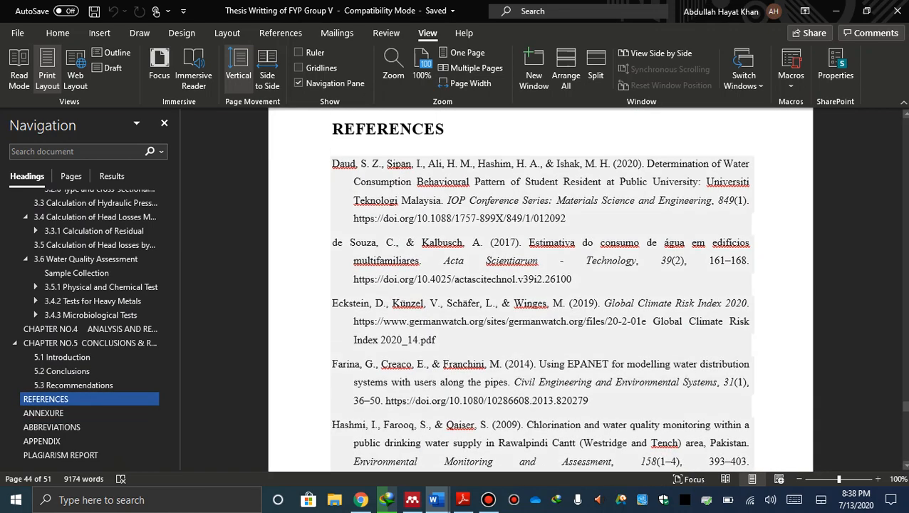
pyautogui.scroll(-5, 542, 289)
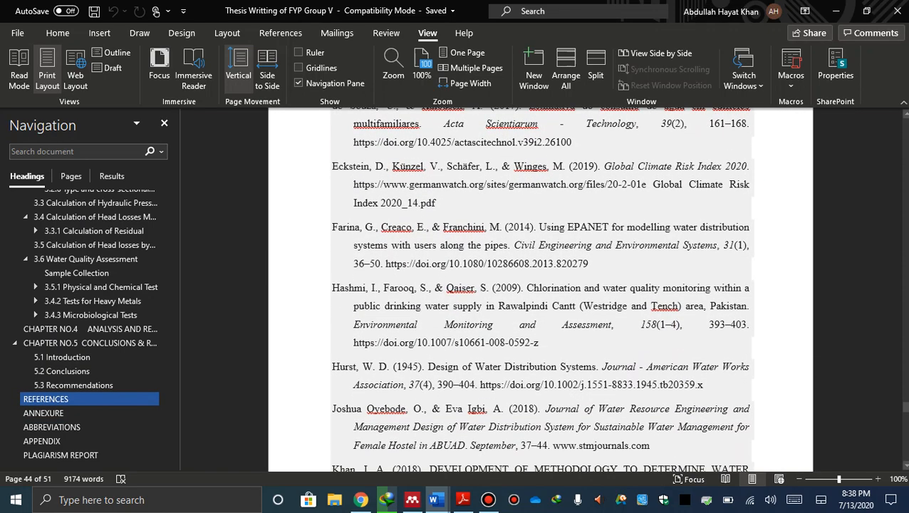
pyautogui.scroll(3, 541, 289)
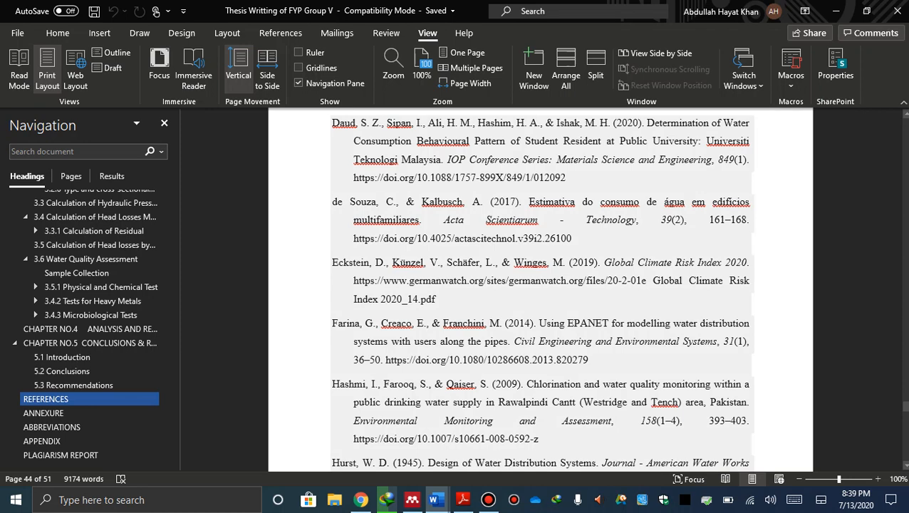
pyautogui.scroll(3, 539, 288)
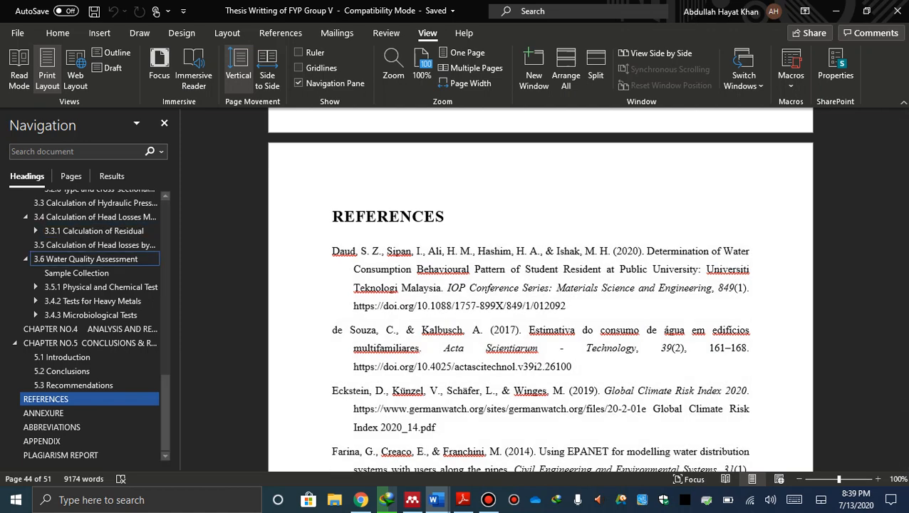
# Return to 2.5 Past Research and their Methodologies and review the in-text citations closing its paragraphs
pyautogui.click(77, 273)
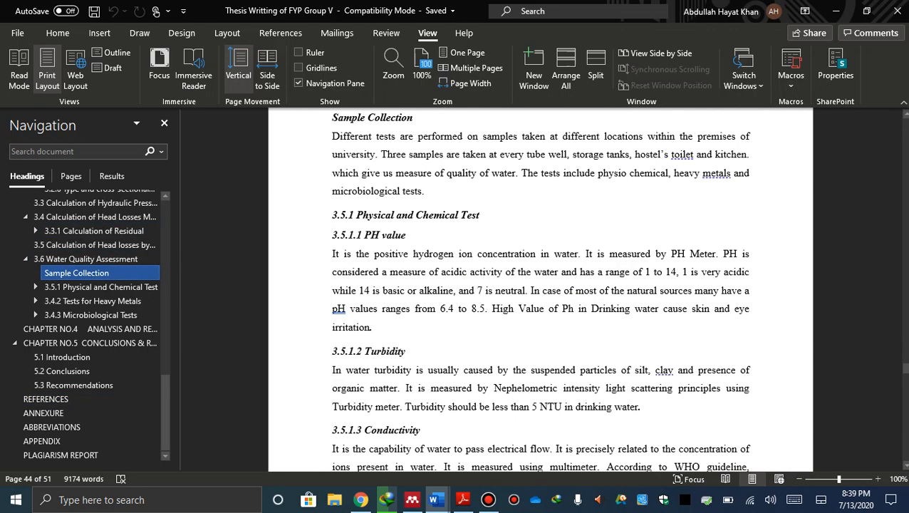
pyautogui.scroll(2, 100, 231)
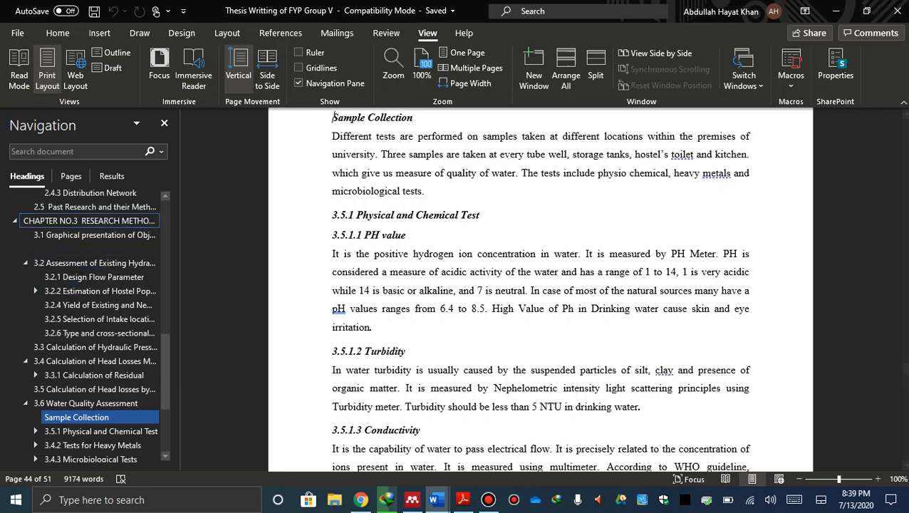
pyautogui.scroll(2, 99, 246)
pyautogui.click(93, 237)
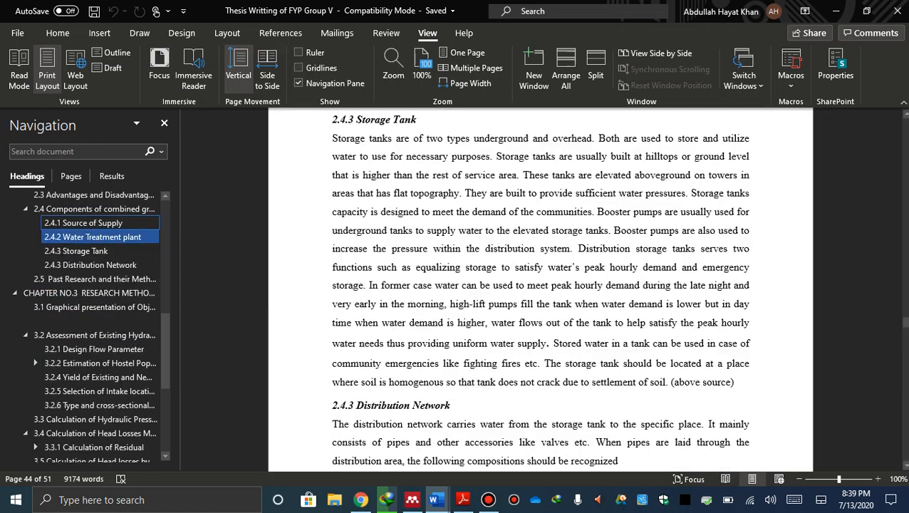
pyautogui.click(95, 278)
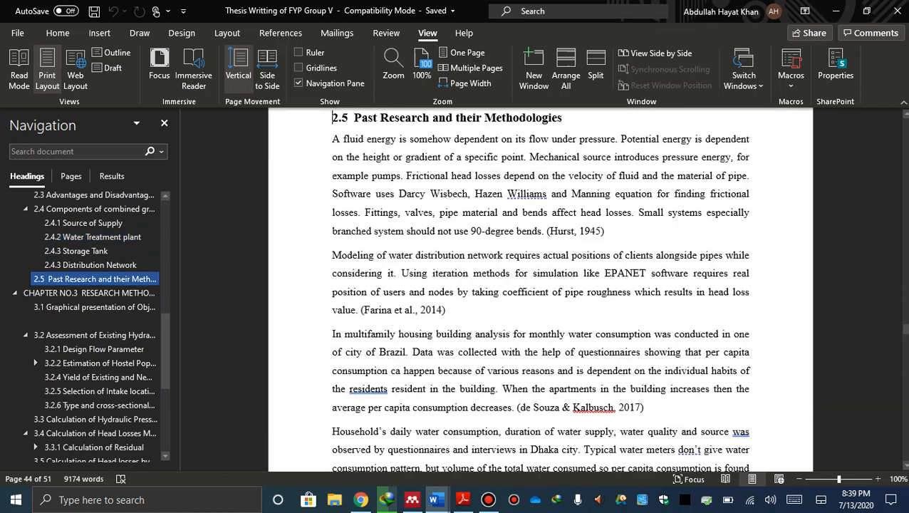
pyautogui.scroll(-2, 542, 285)
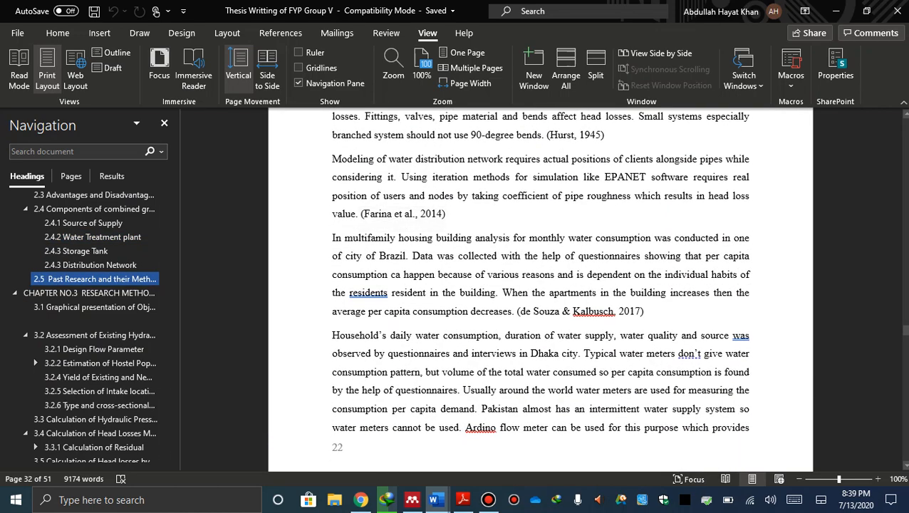
pyautogui.scroll(-1, 541, 285)
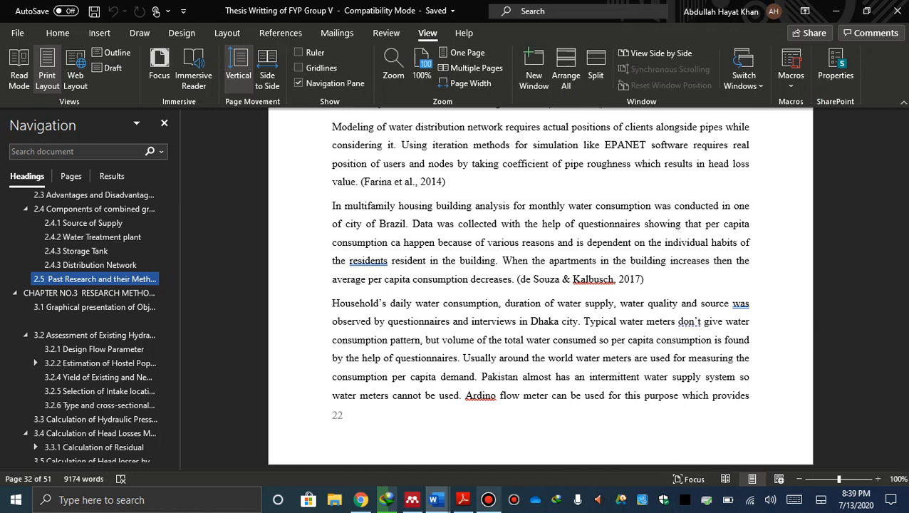
pyautogui.click(488, 499)
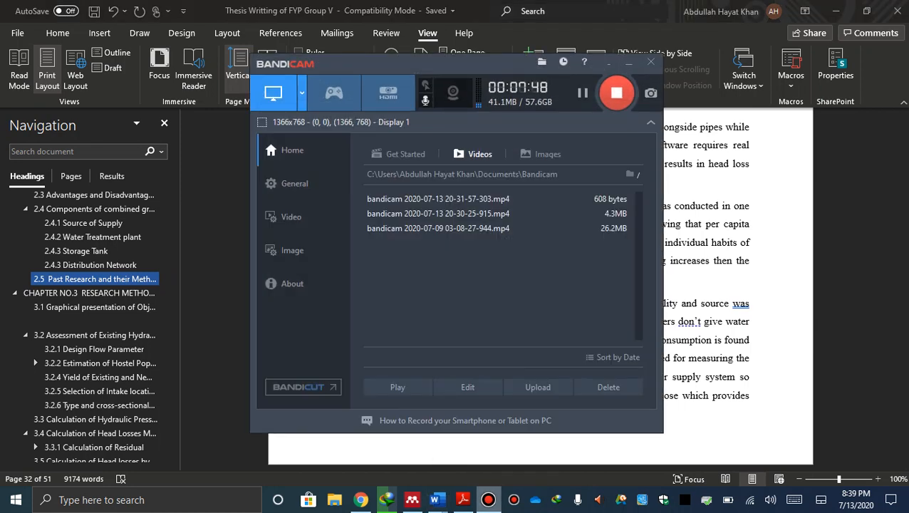